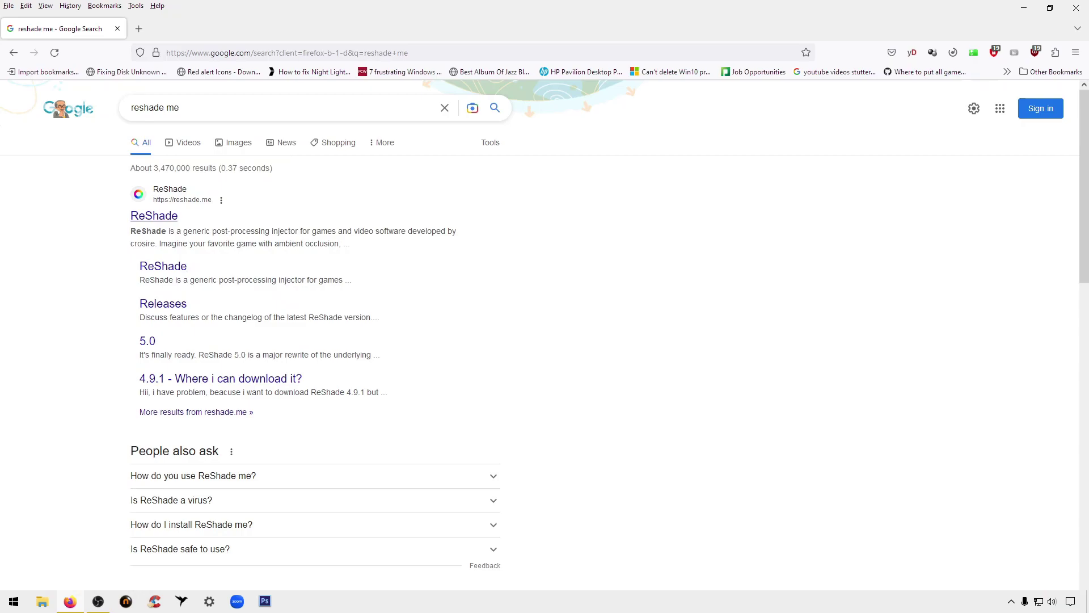
Step: Download ReShade 5.7.0 from the official ReShade website and save it to Downloads, replacing the existing setup file
left_click(154, 216)
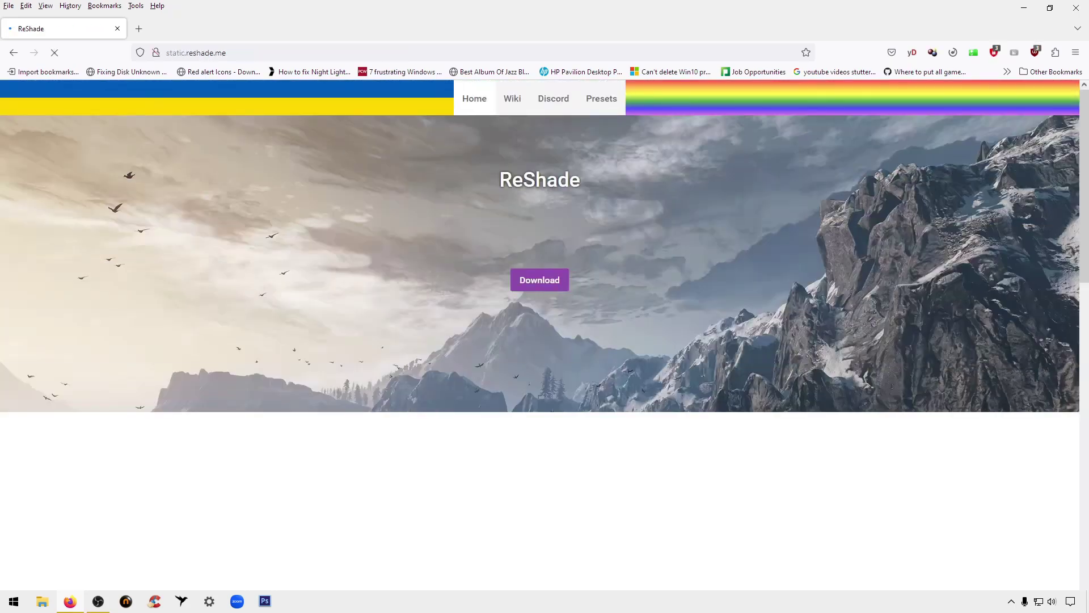
left_click(539, 280)
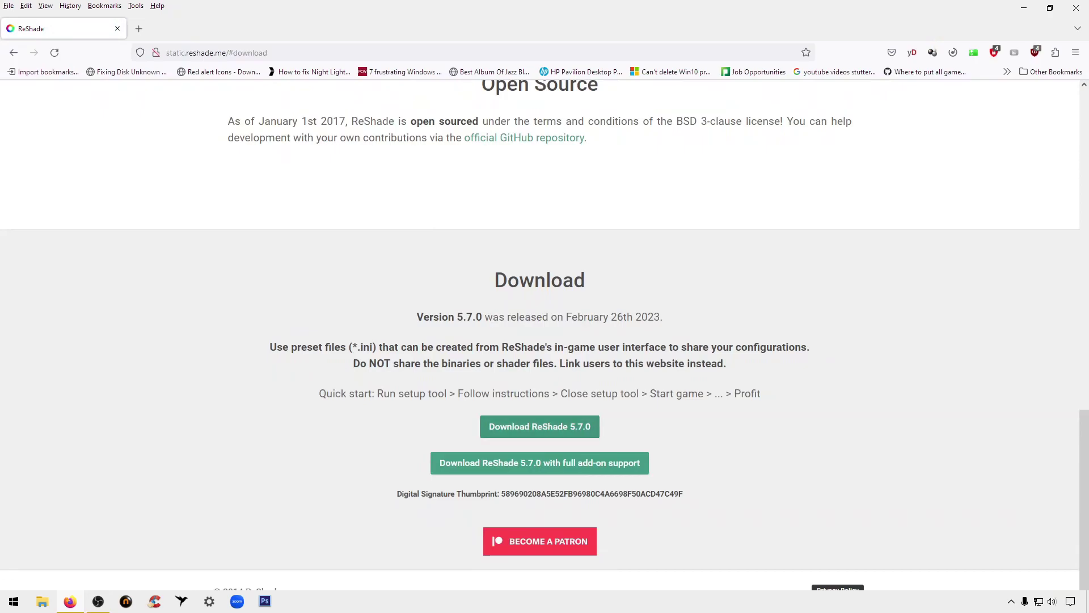
left_click(539, 426)
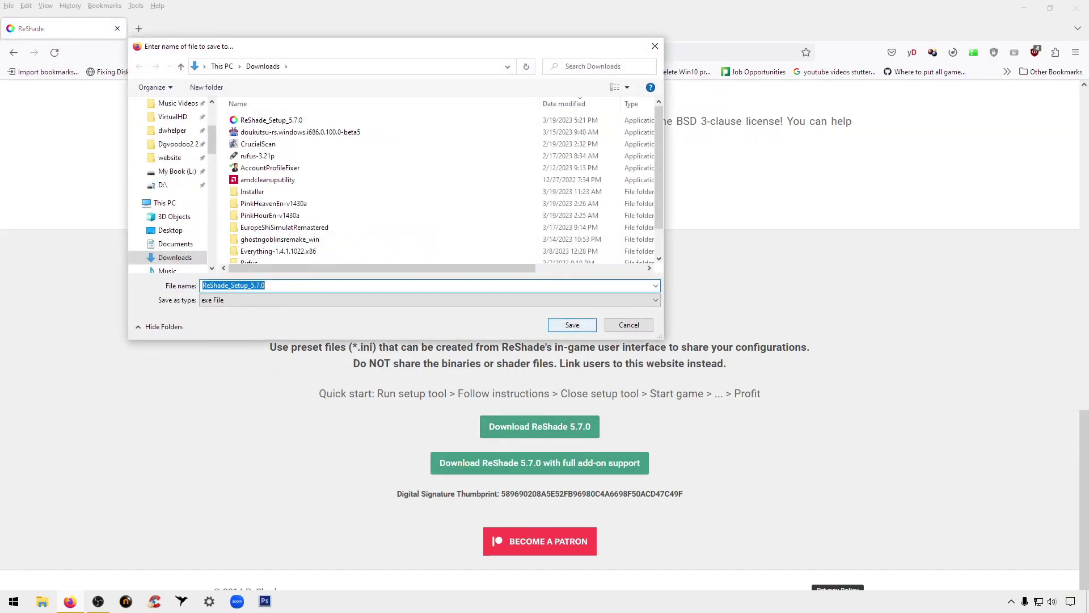
key("Return")
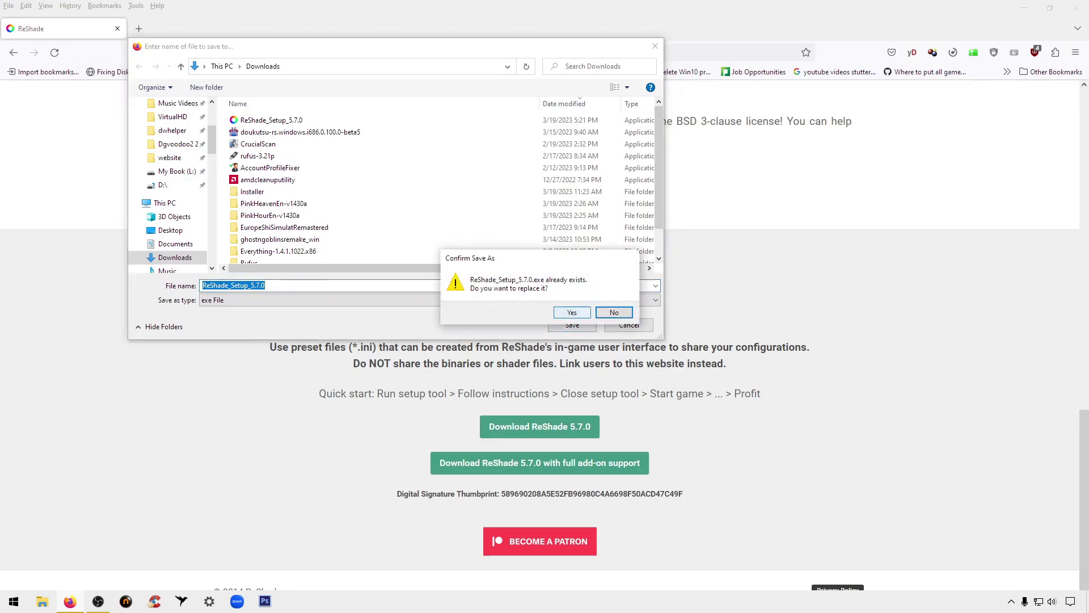
key("y")
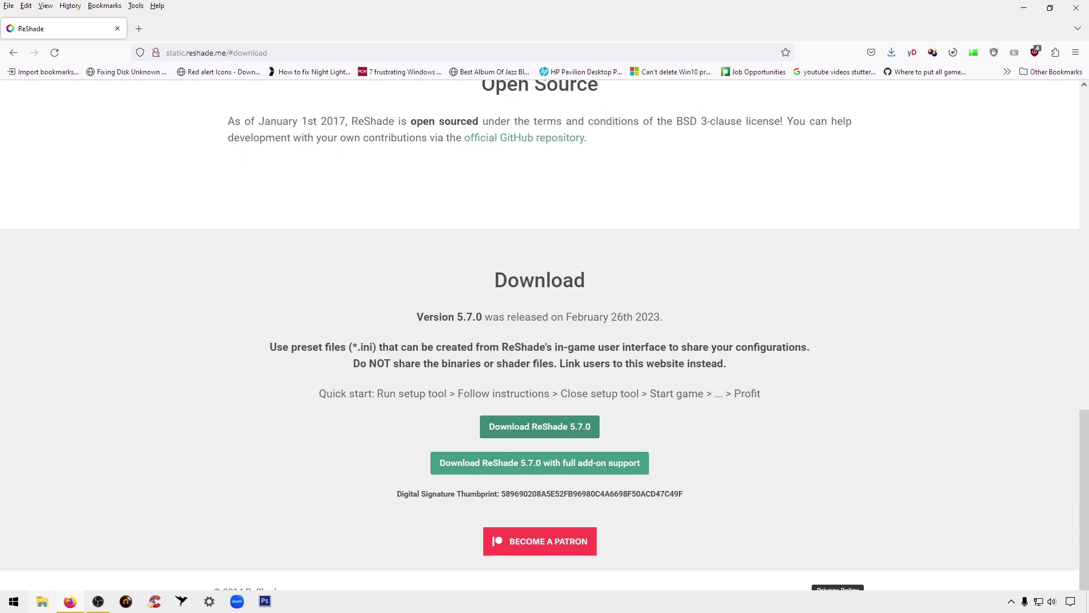
Step: Run ReShade_Setup_5.7.0 from the Reshade folder in Program Files (x86) on the C: drive
key("super+e")
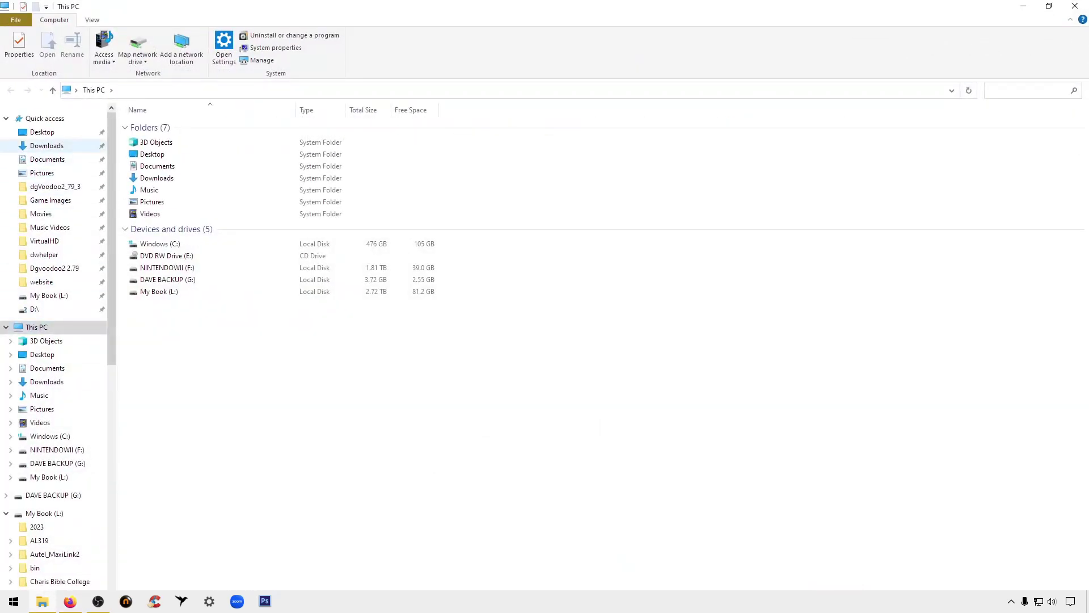
left_click(50, 435)
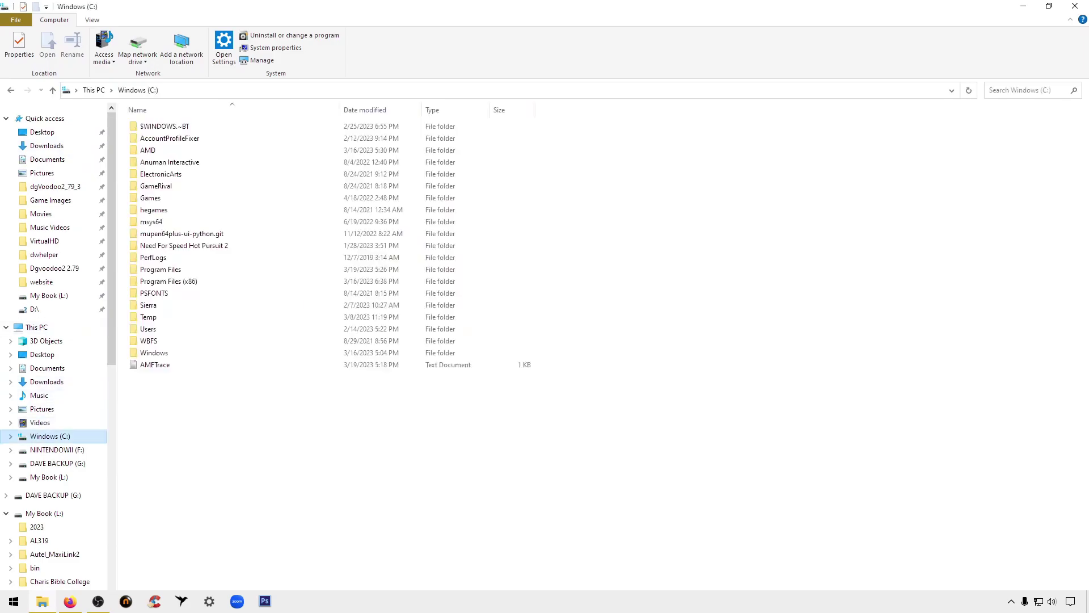
double_click(169, 281)
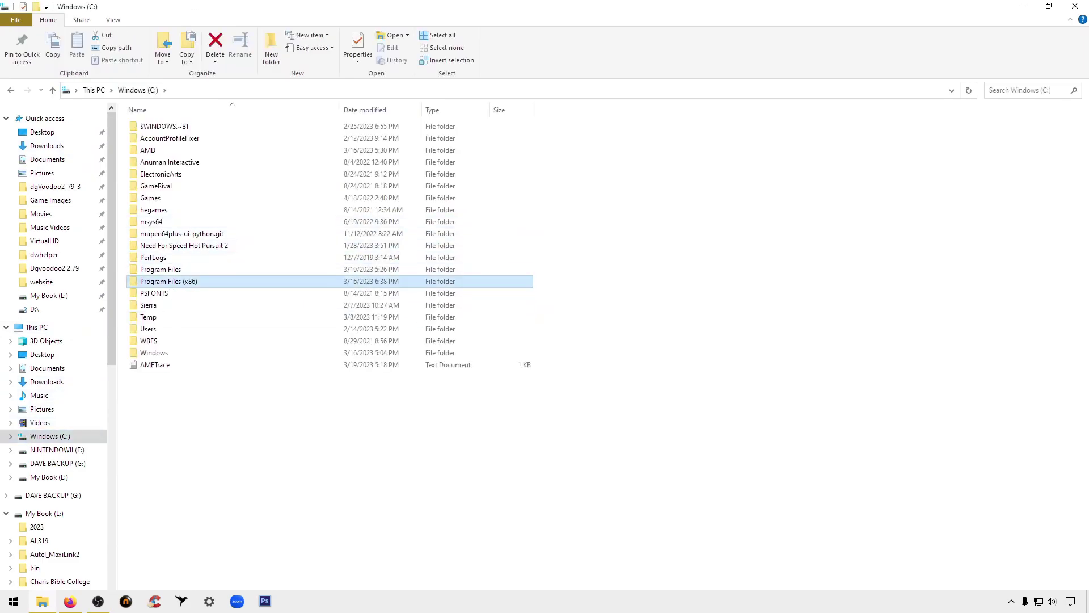
left_click(170, 110)
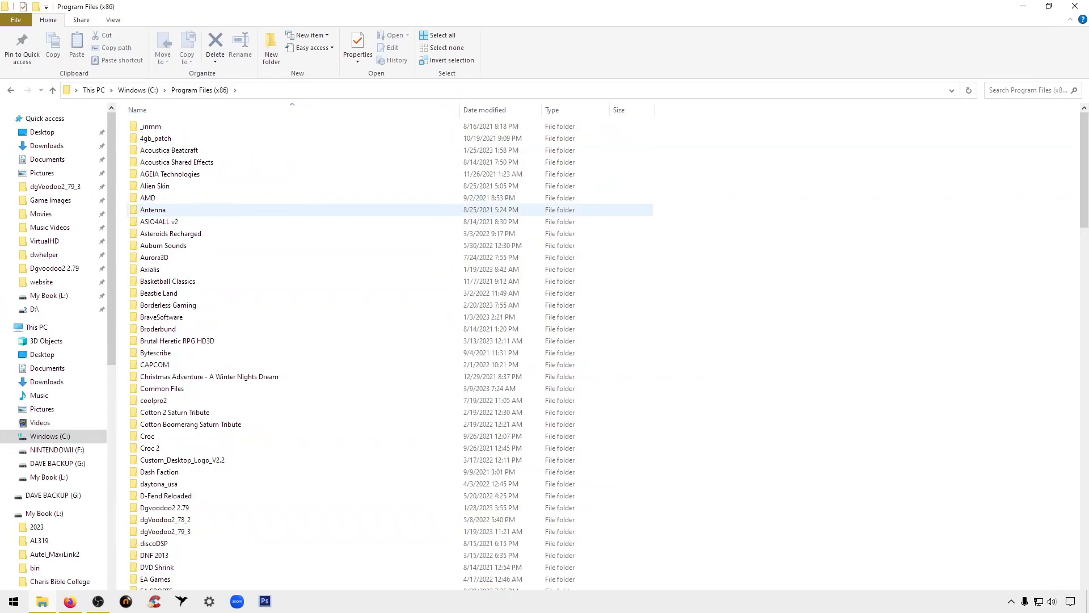
left_click(153, 210)
key("r")
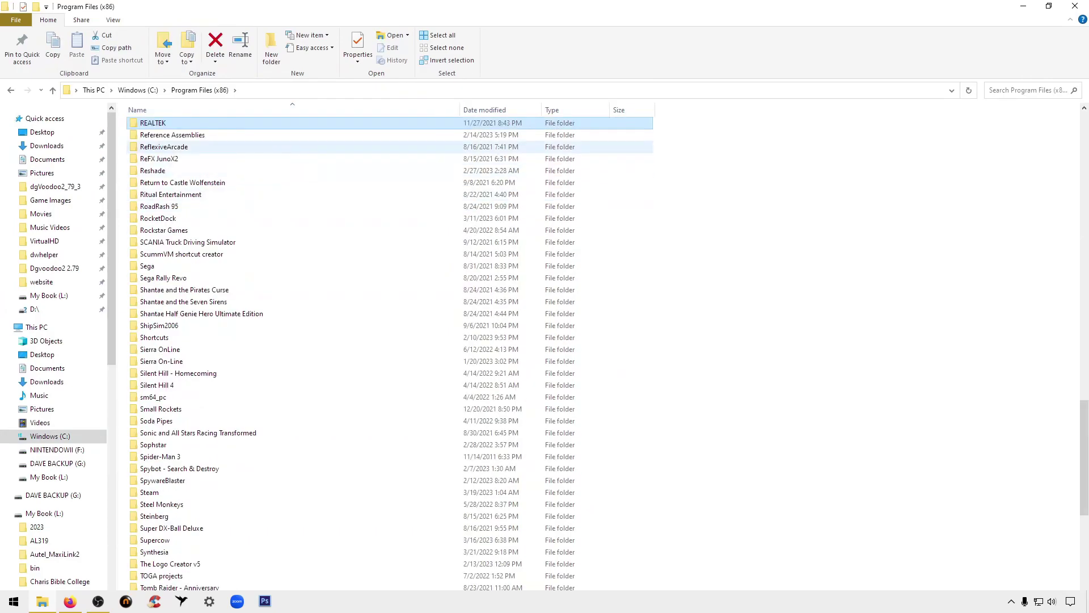
double_click(153, 171)
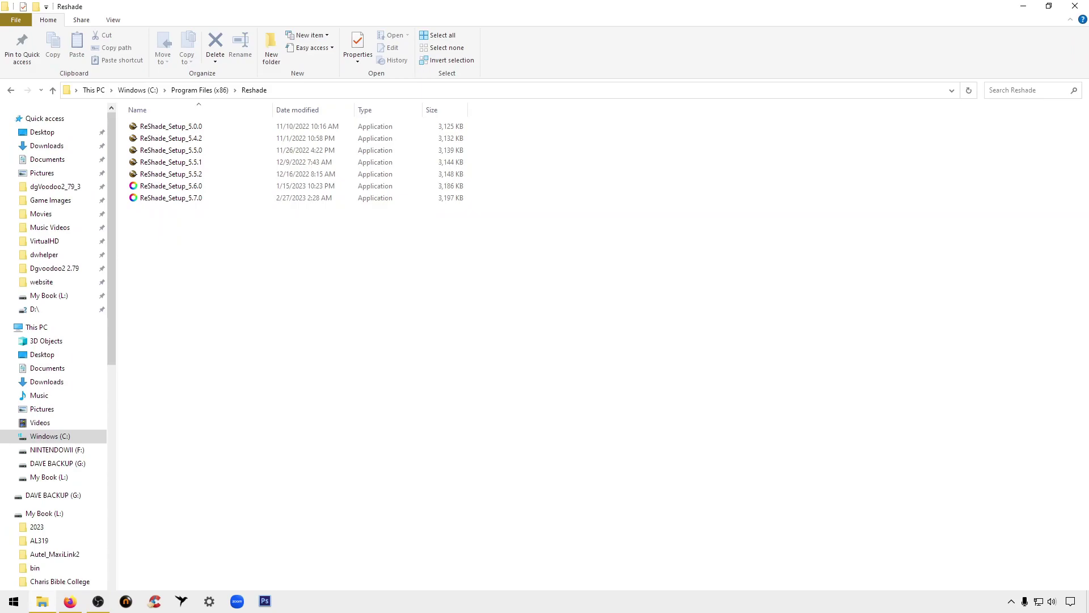
double_click(171, 197)
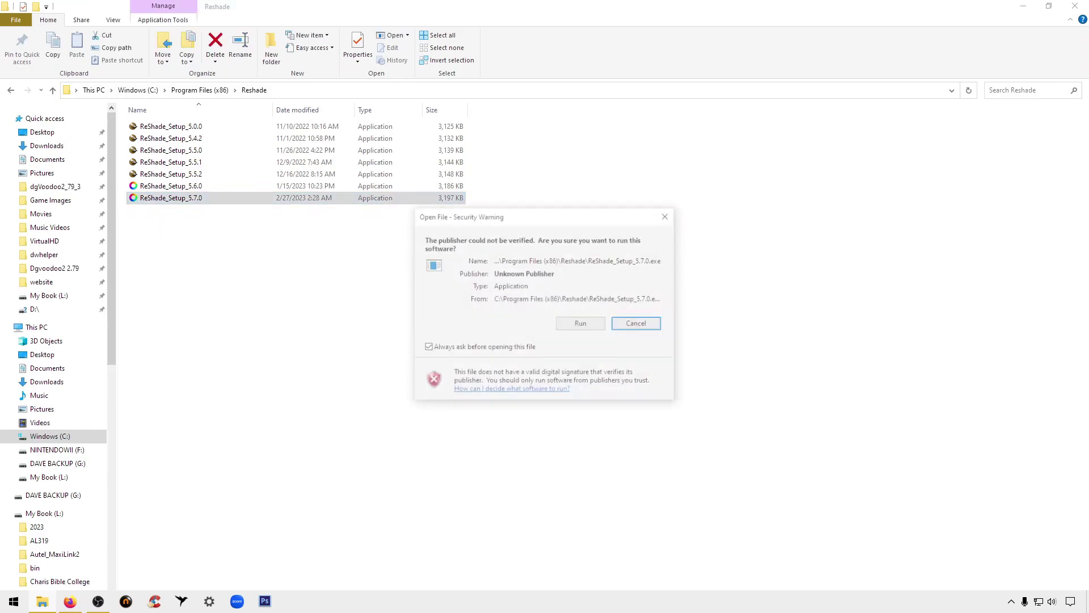
key("Return")
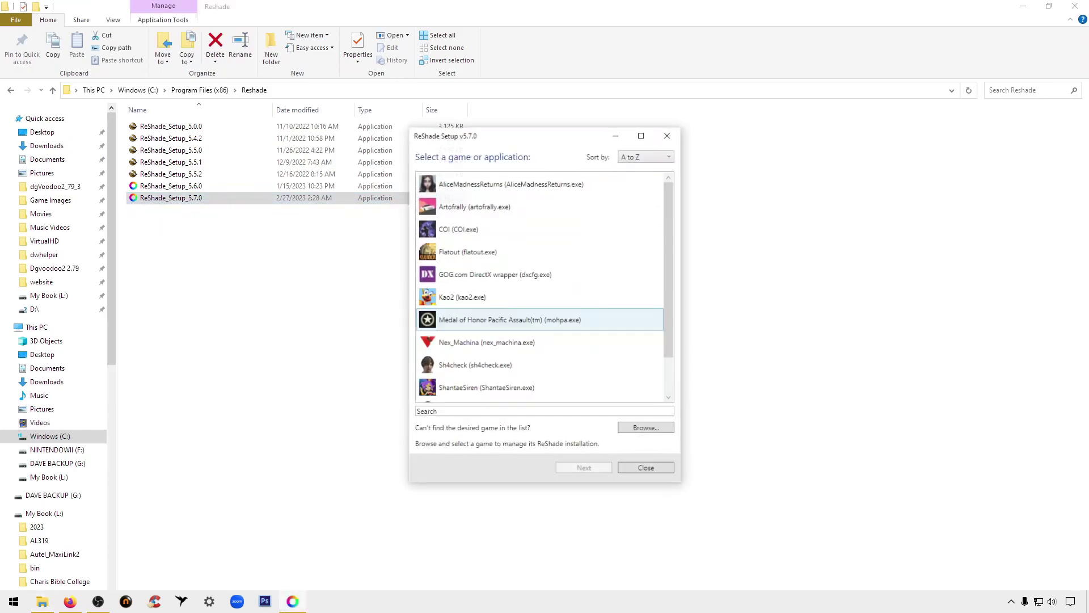
Step: Choose RiskysRevenge.exe from the Shantae - Risky's Revenge - Director's Cut executable folder as the target game, with DirectX 9 as rendering API
left_click(646, 428)
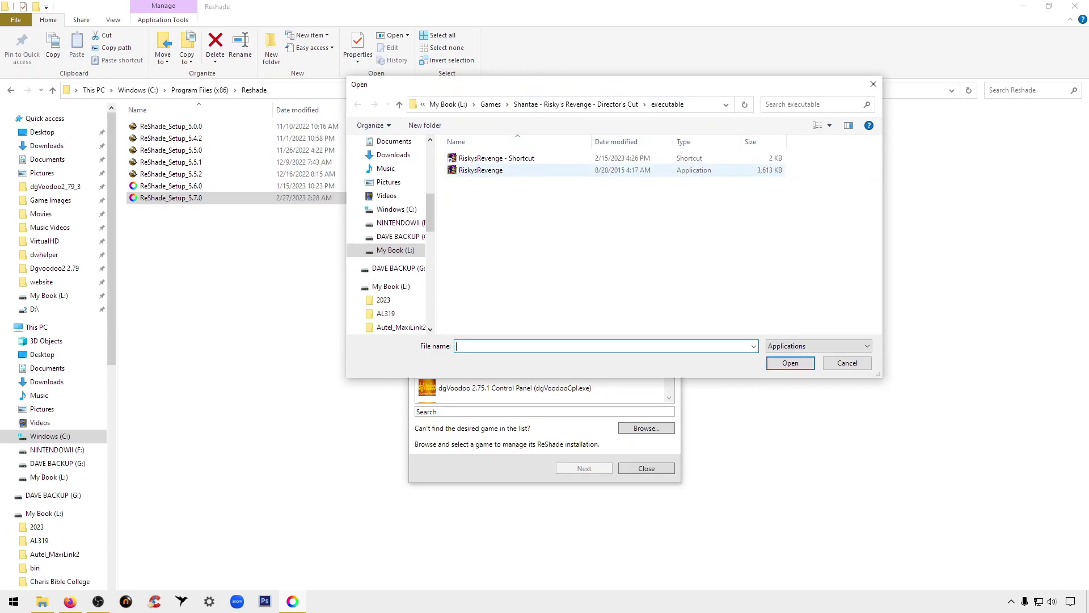
left_click(481, 170)
double_click(481, 170)
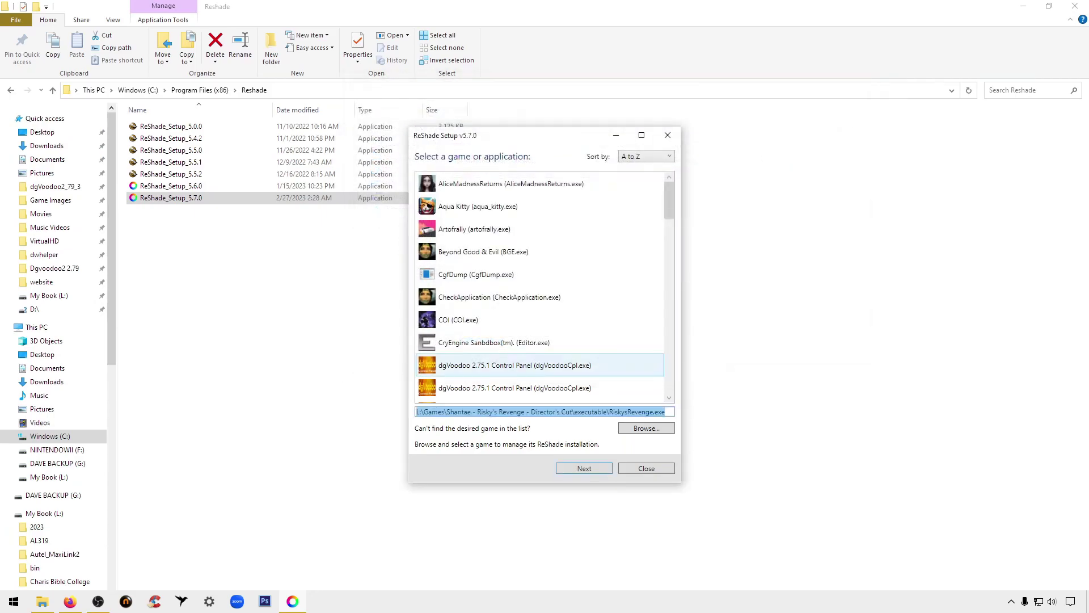
left_click(583, 468)
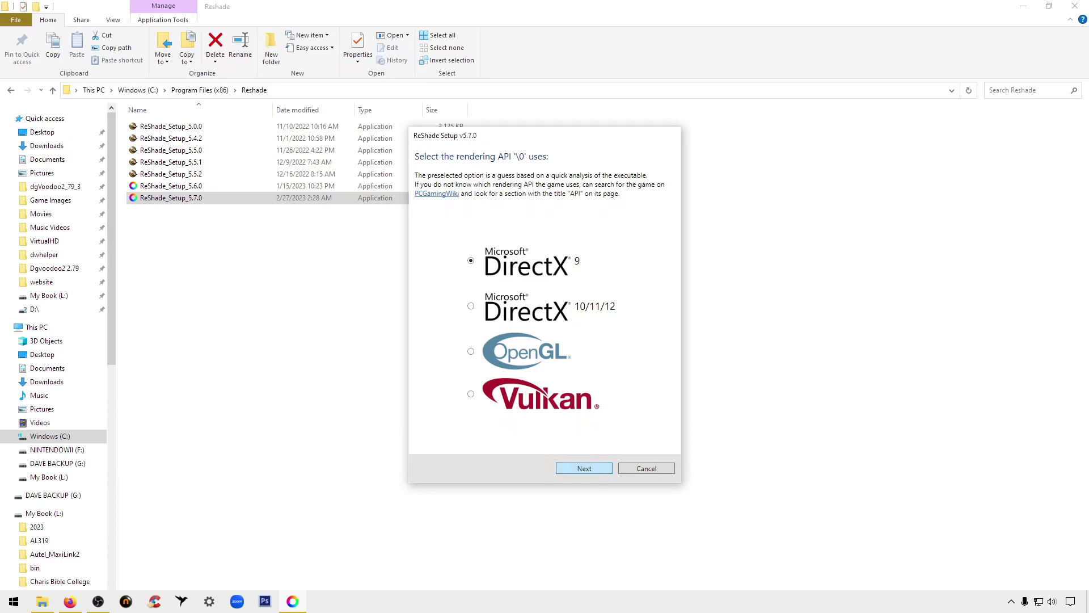
key("Return")
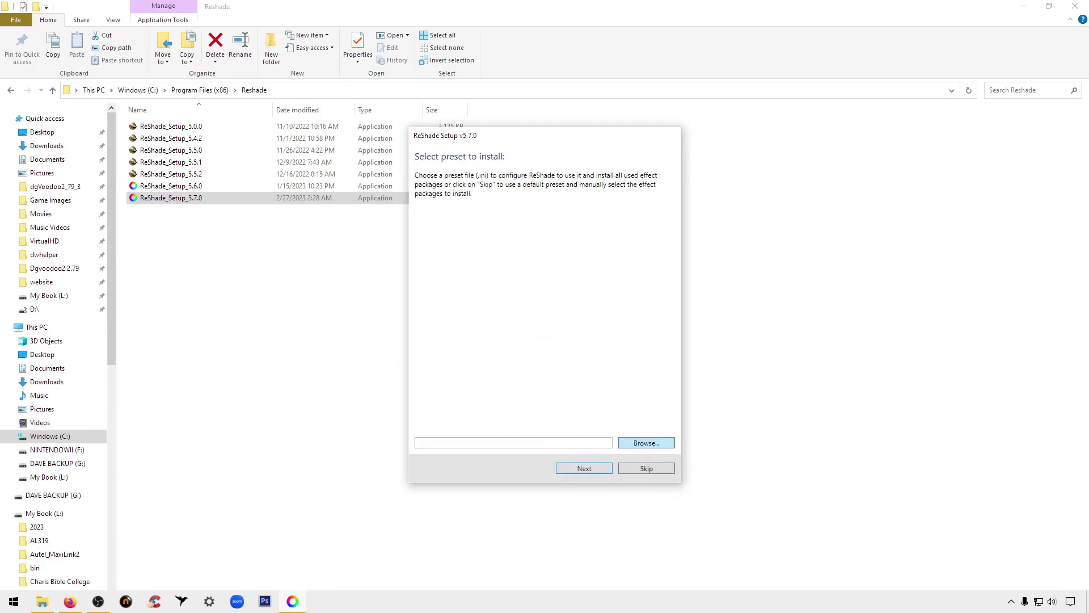
Step: Continue without a preset file and add Legacy effects to the Standard effects and SweetFX packages to install
key("Return")
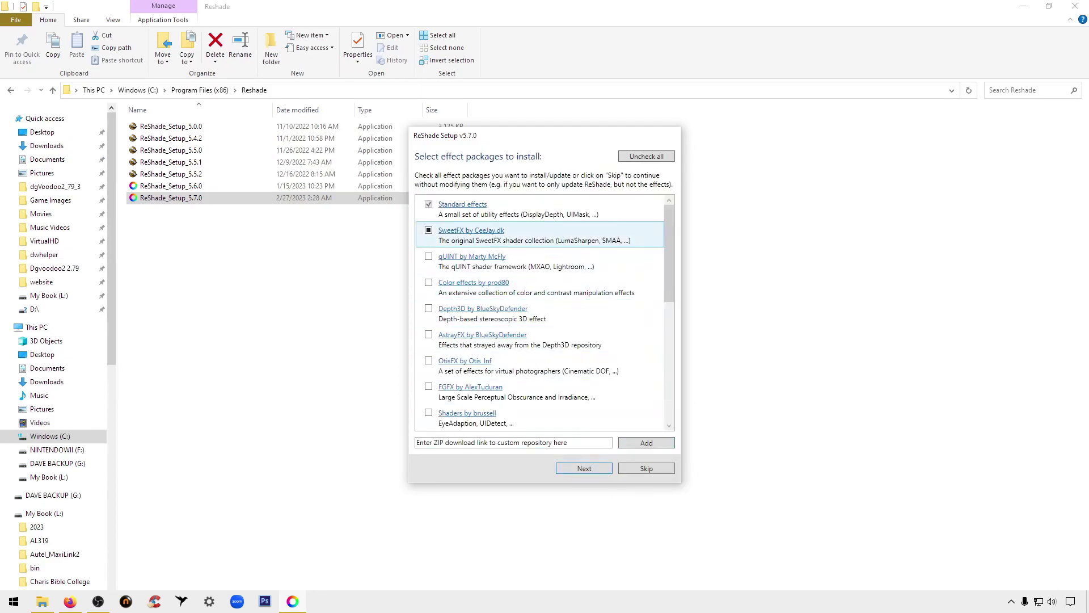
scroll(542, 309, "down", 10)
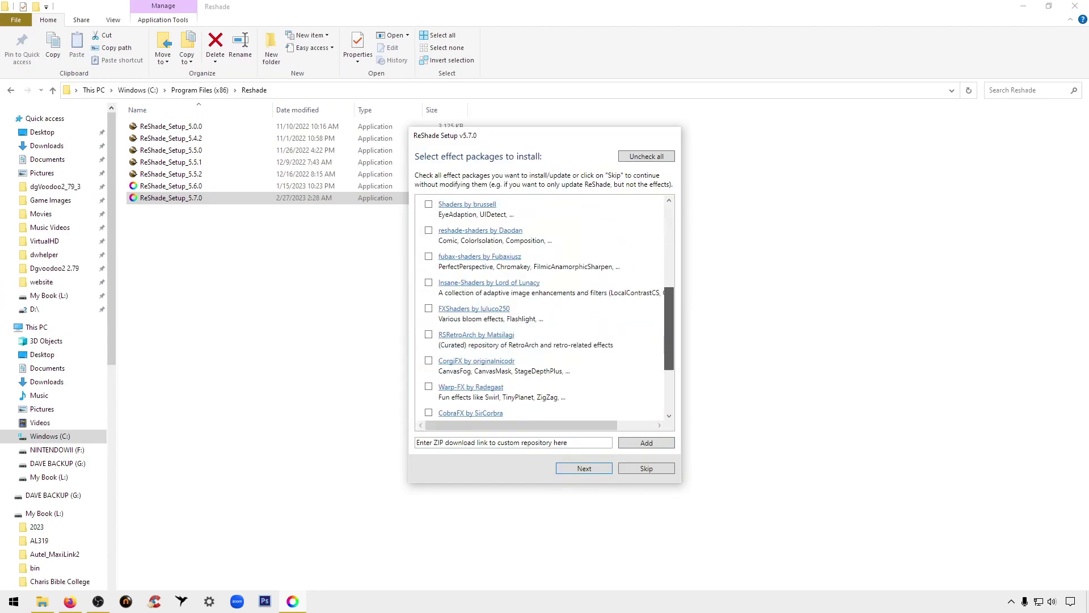
scroll(542, 309, "up", 10)
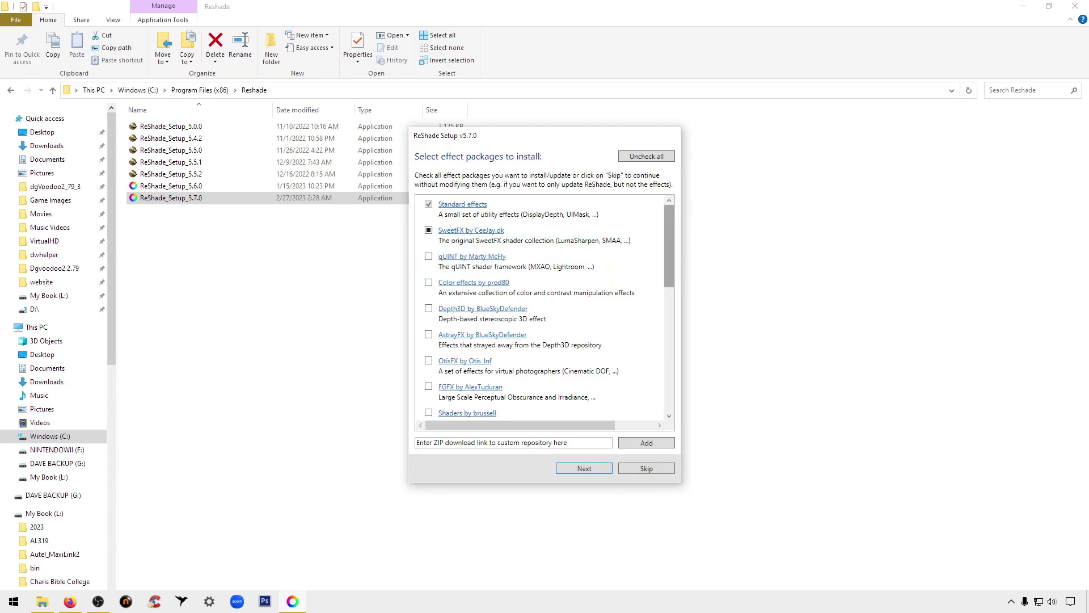
scroll(542, 310, "down", 10)
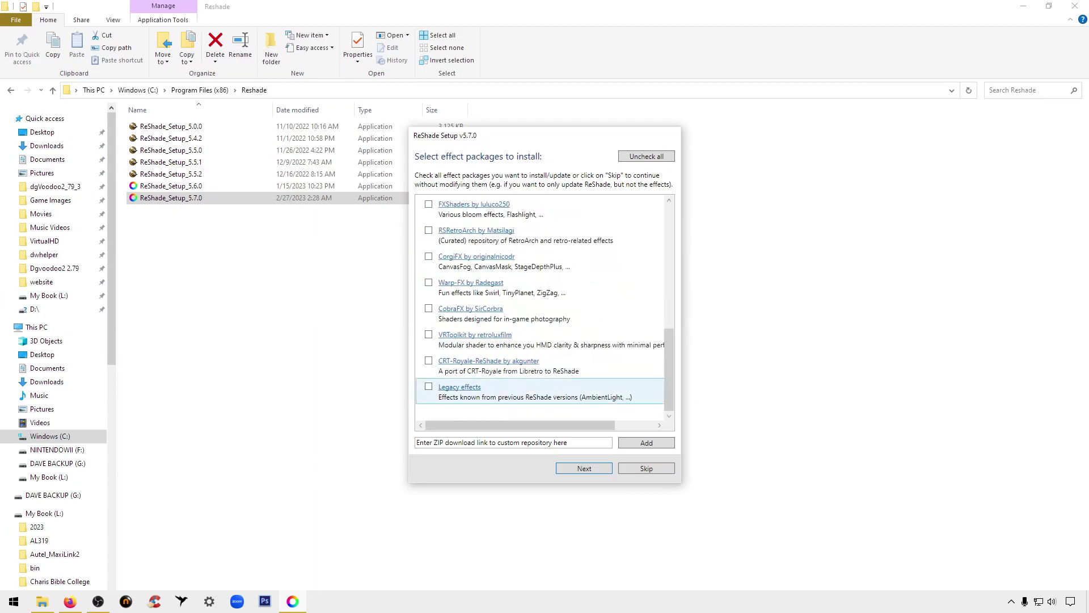
left_click(428, 386)
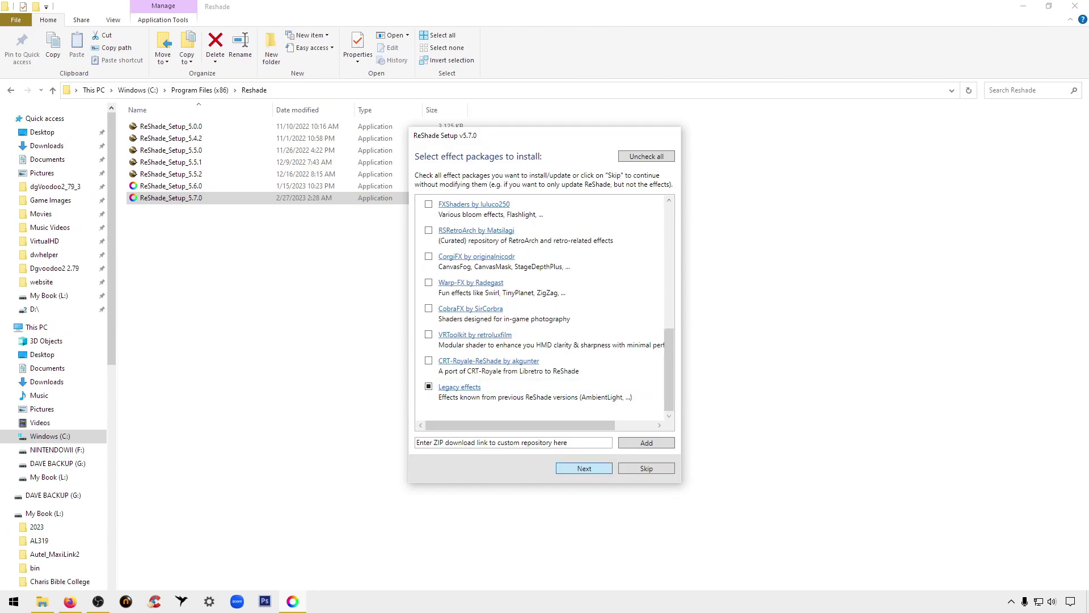
left_click(584, 468)
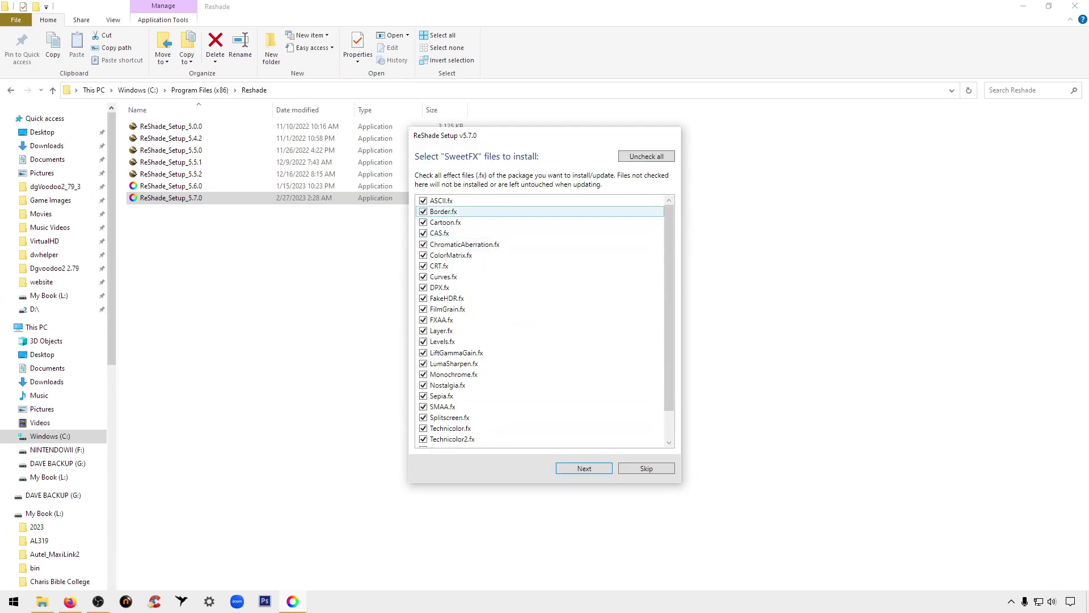
Step: Limit the SweetFX files to install to CRT.fx only
left_click(646, 156)
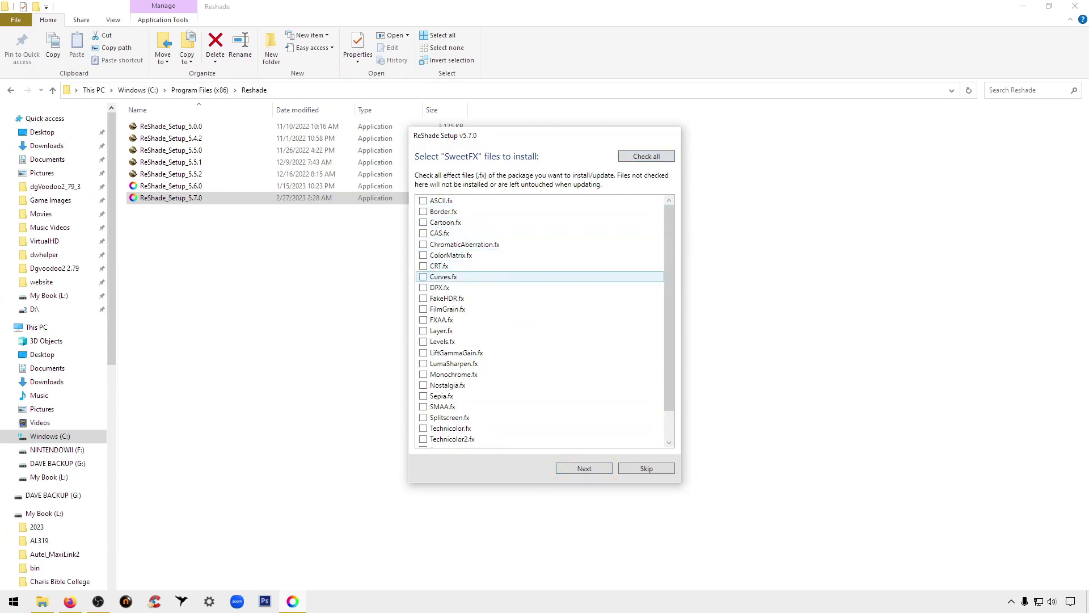
left_click(438, 266)
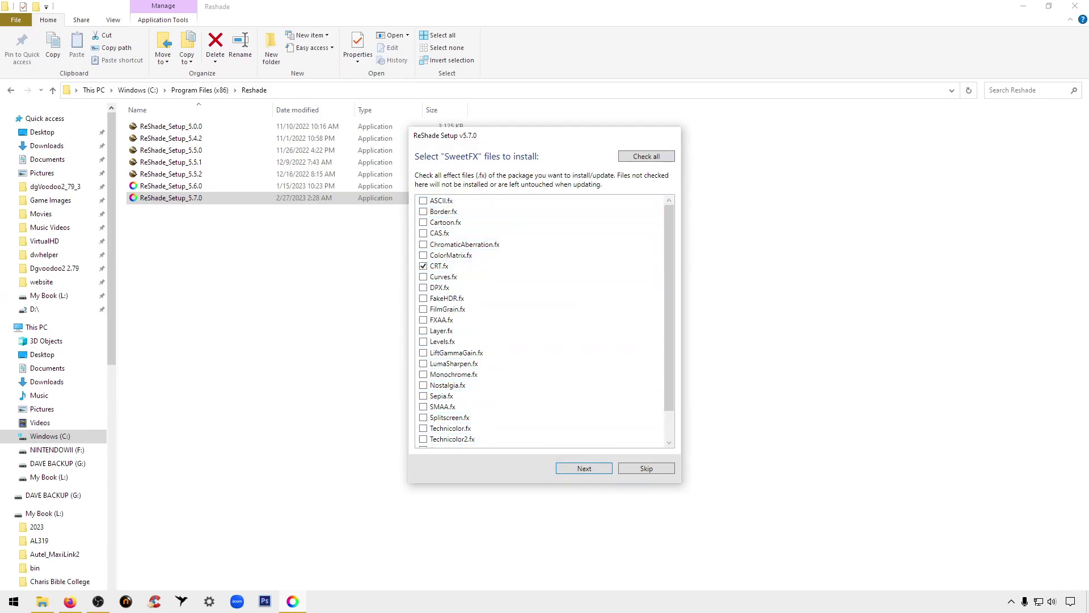
key("Return")
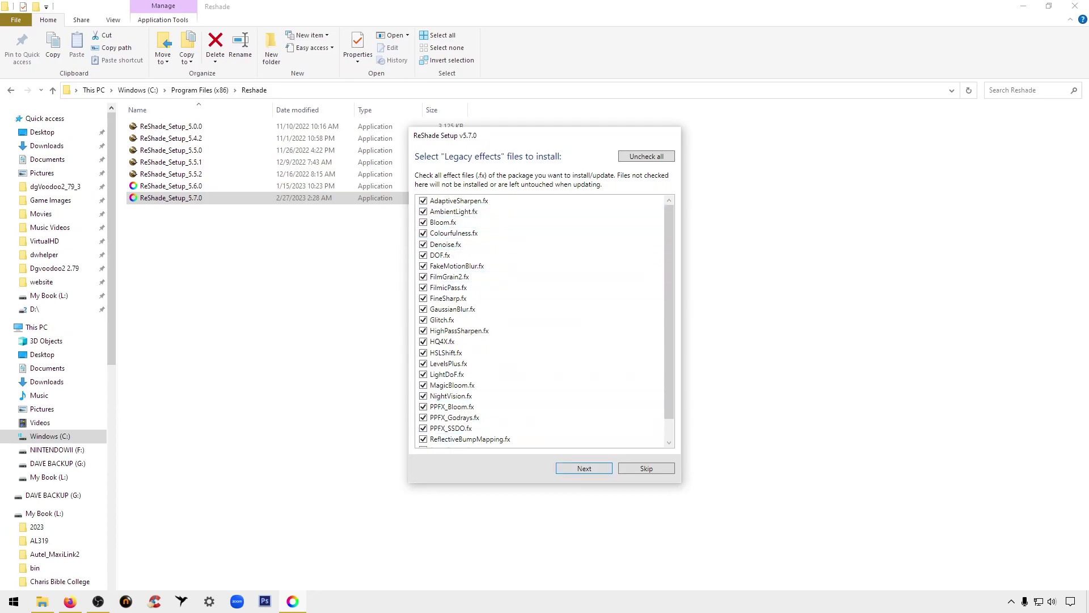
Step: Limit the Legacy effects files to HQ4X.fx only and finish the ReShade installation
left_click(646, 156)
left_click(440, 341)
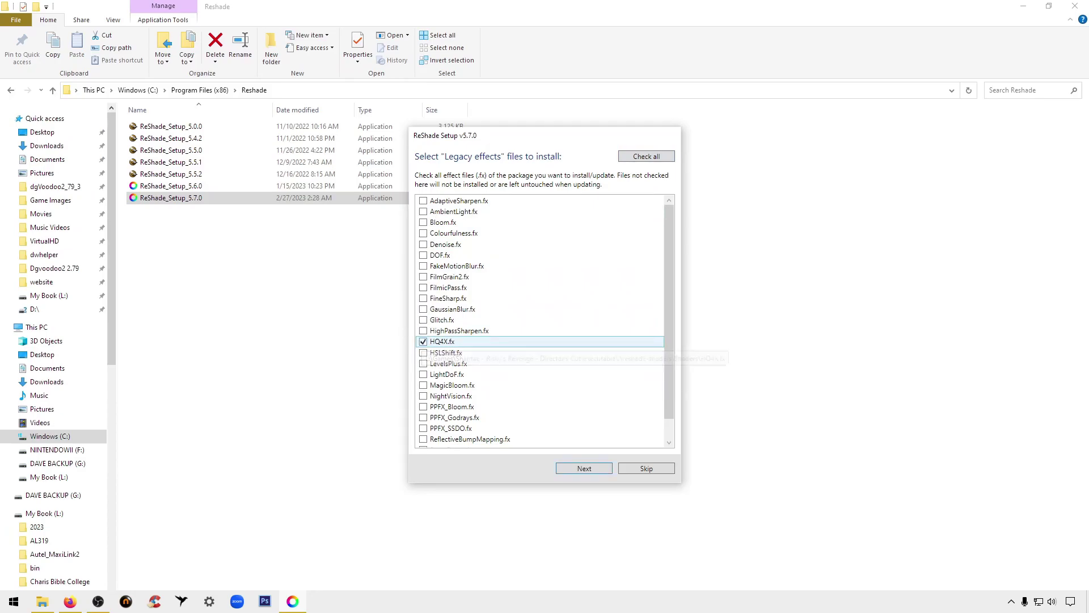
left_click(584, 468)
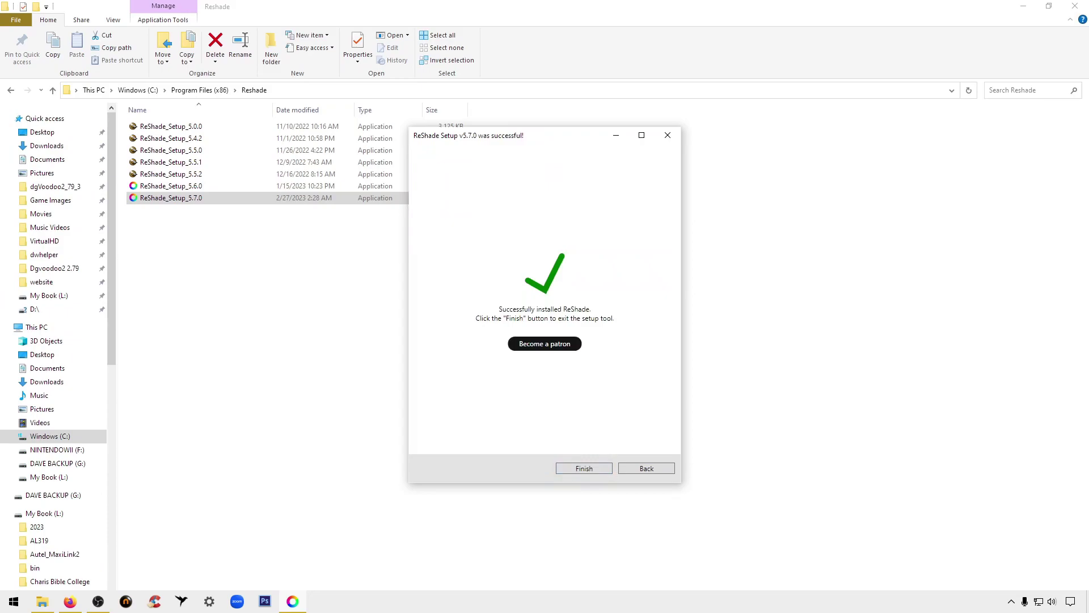
left_click(584, 468)
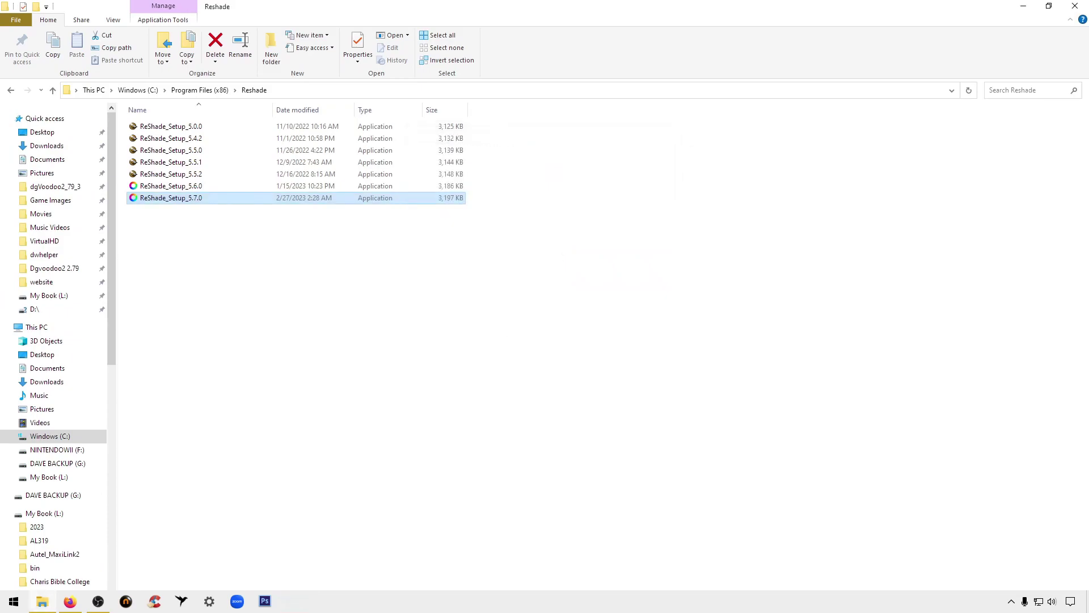
Step: Switch to the game's executable folder and launch RiskysRevenge
key("super+d")
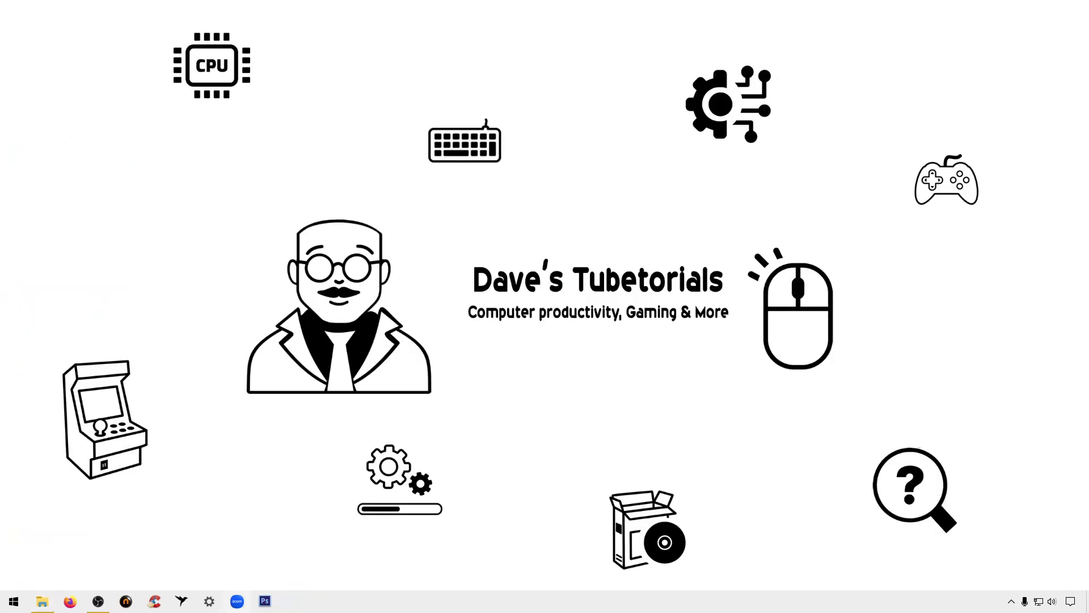
key("super+d")
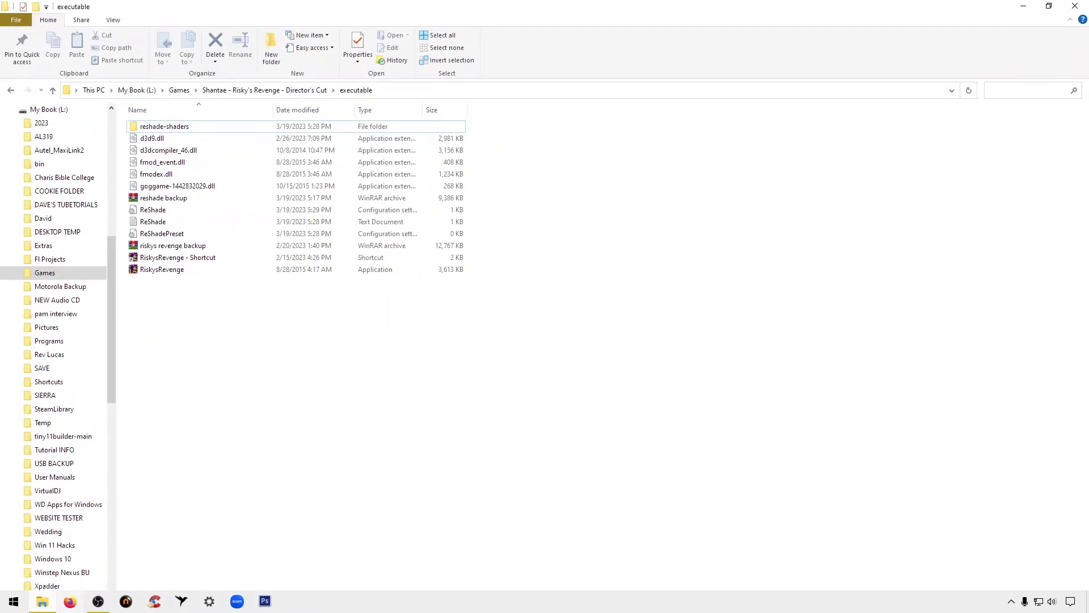
double_click(161, 269)
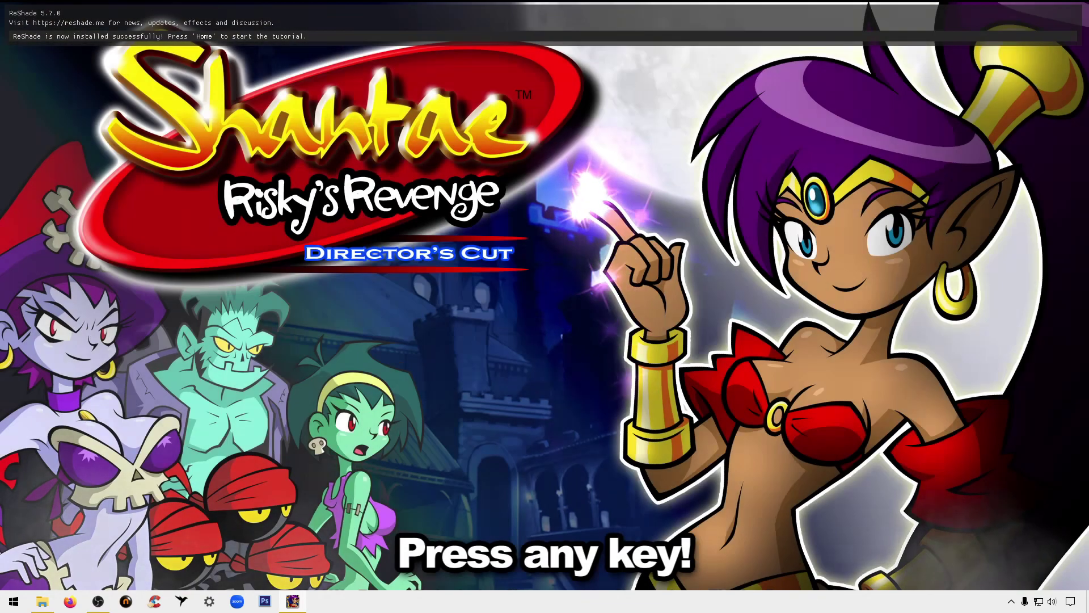
Step: Open the ReShade overlay in the game and continue its tutorial past the preset selection to the effects list
key("Home")
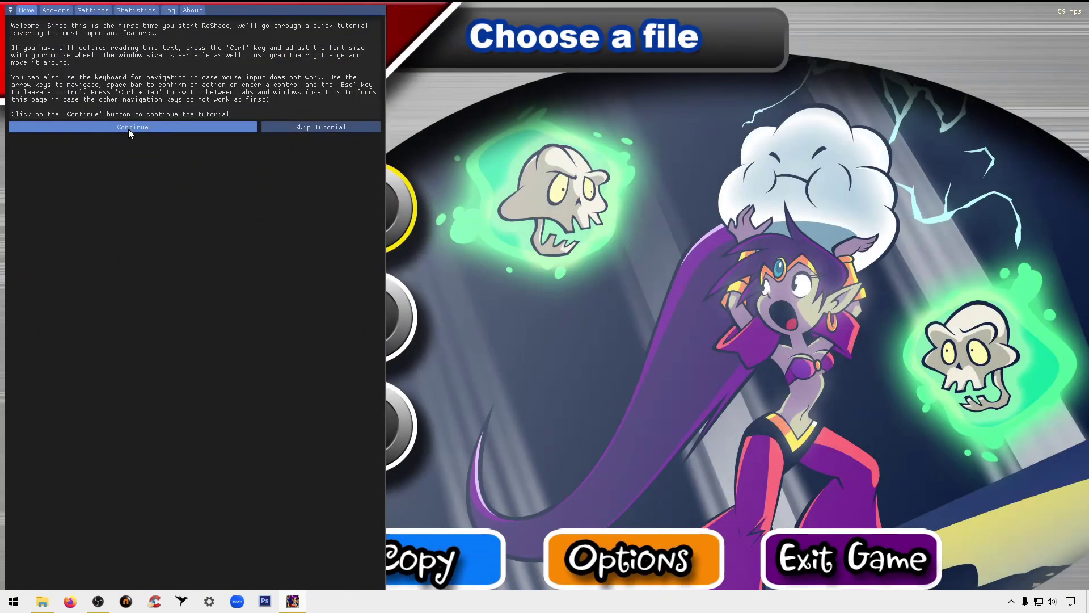
left_click(129, 129)
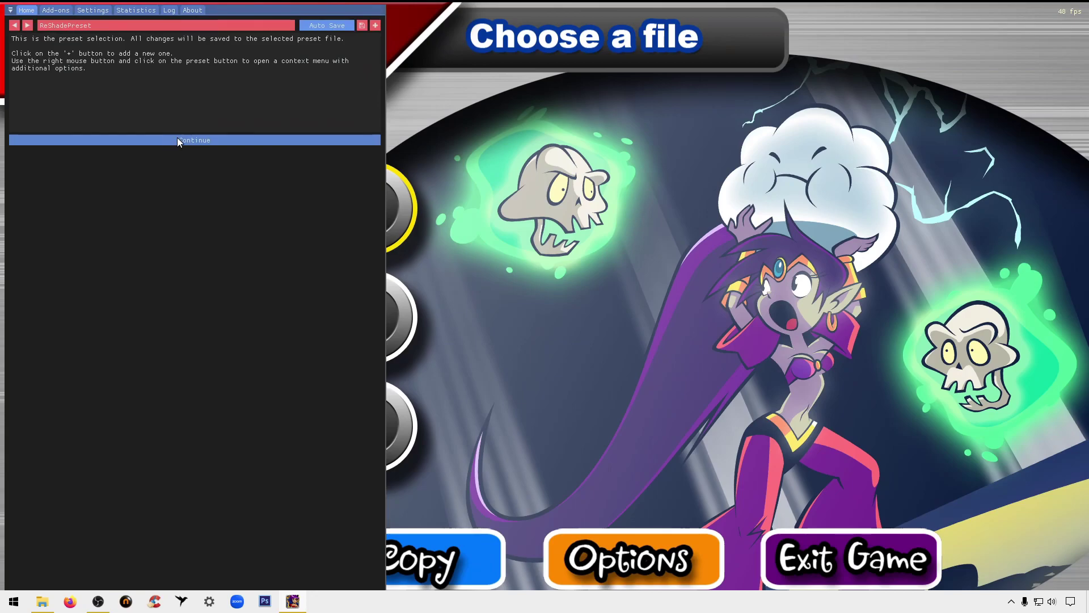
left_click(192, 140)
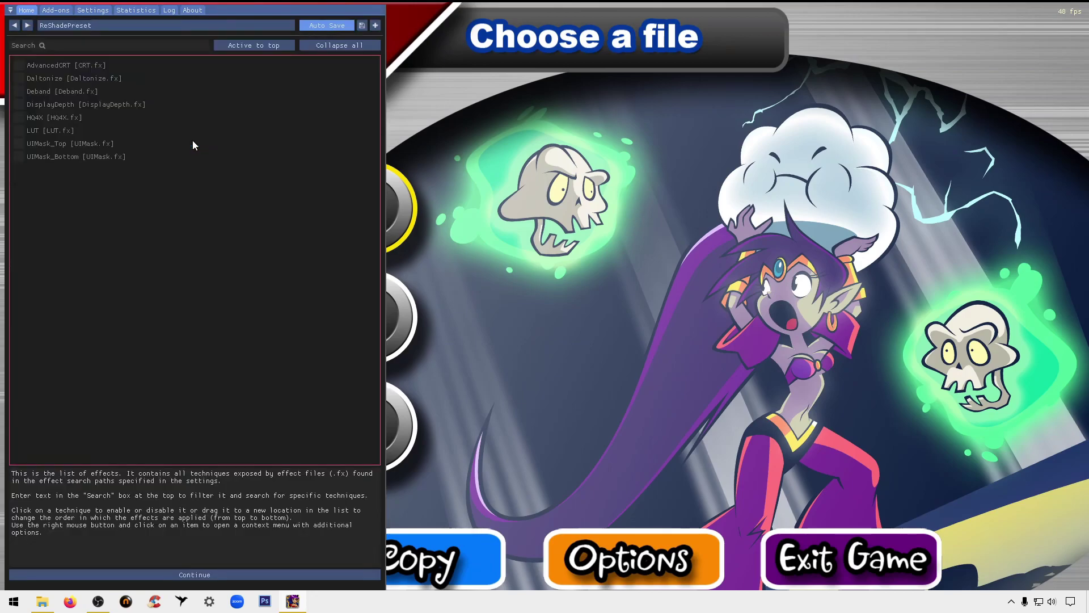
Step: Enable the AdvancedCRT and HQ4X effects and continue the tutorial to the list of effect variables
left_click(19, 67)
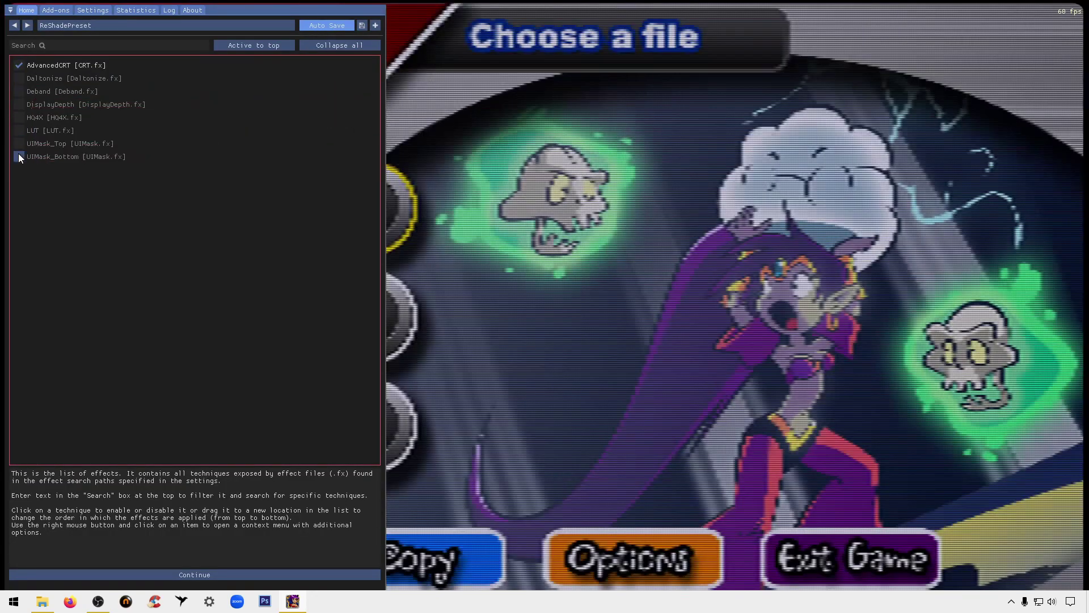
left_click(19, 117)
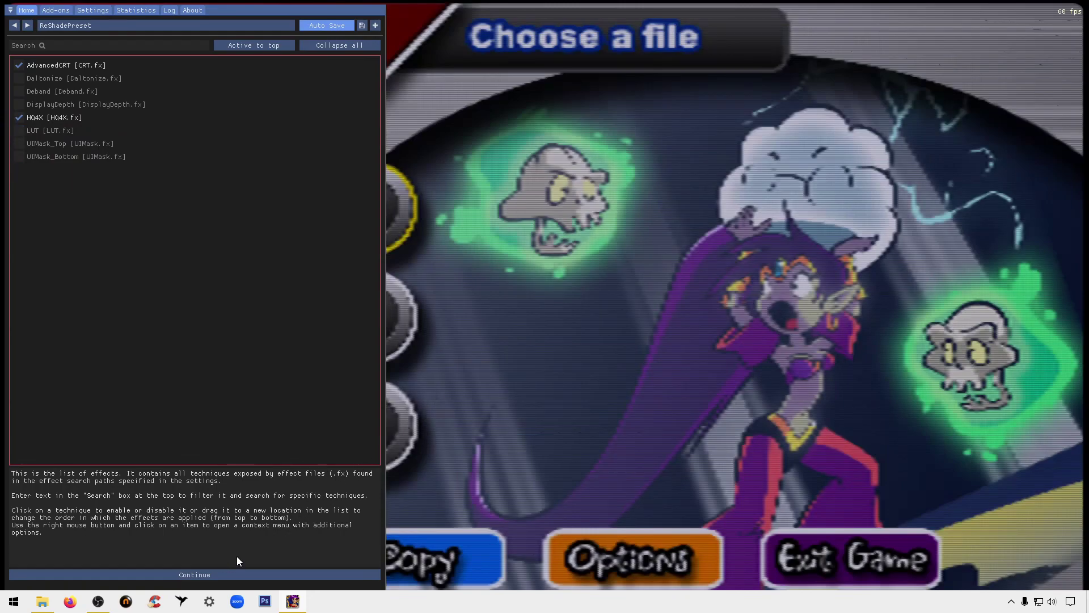
left_click(222, 575)
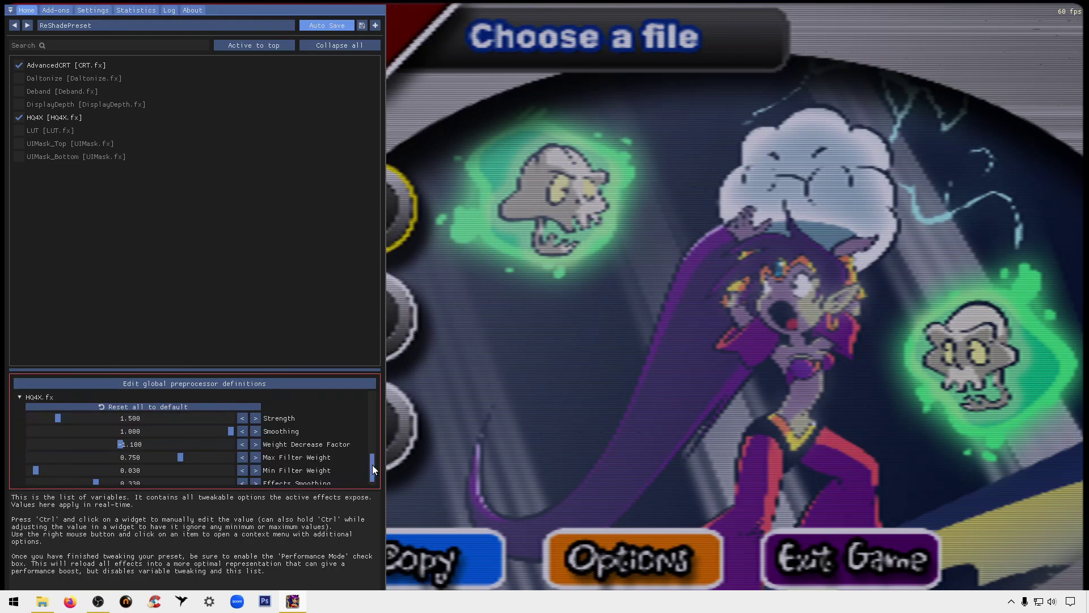
Step: Raise the Resolution variable of CRT.fx to about 7.014
left_click_drag(372, 465, 370, 405)
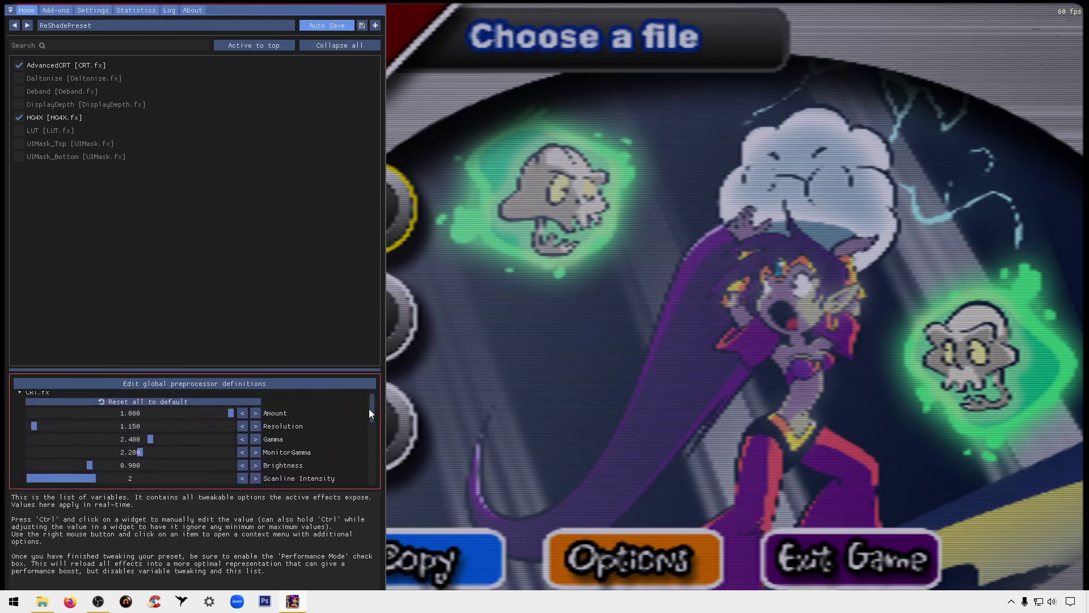
scroll(329, 438, "up", 1)
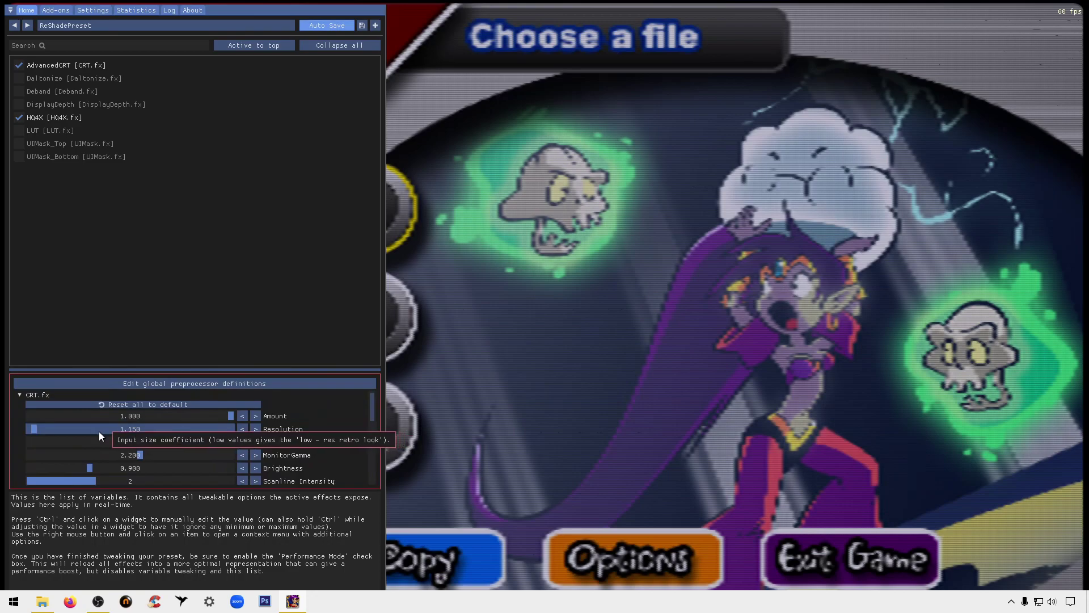
left_click_drag(77, 430, 181, 432)
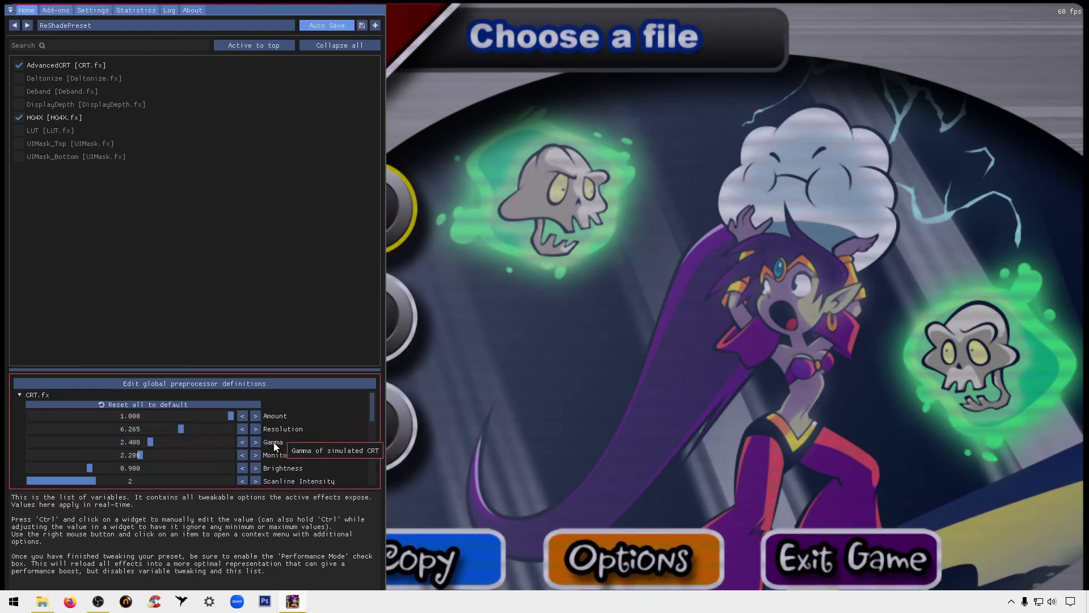
left_click(255, 429)
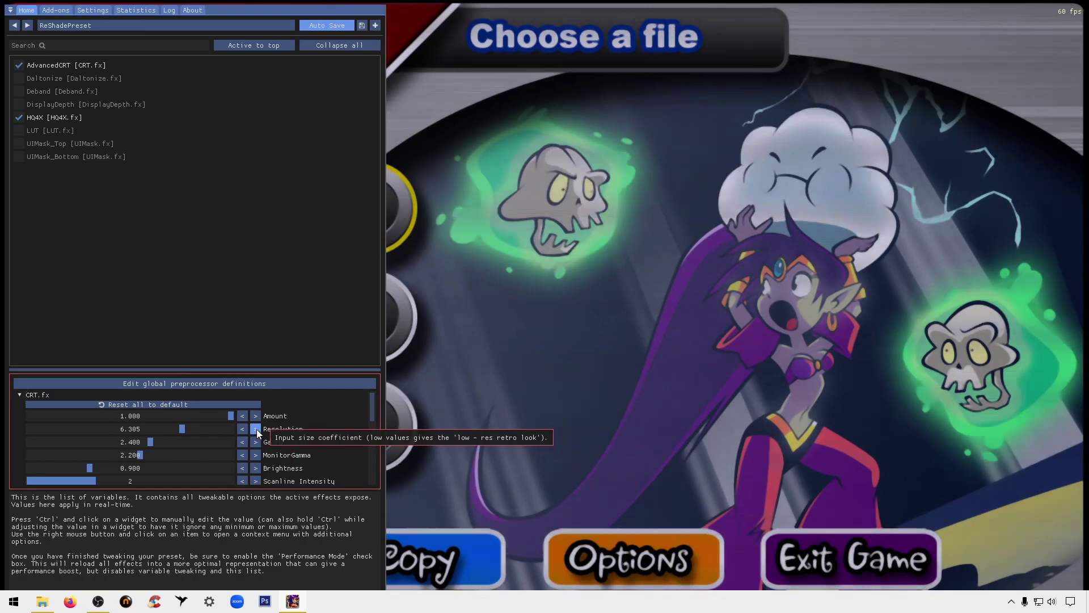
left_click(256, 429)
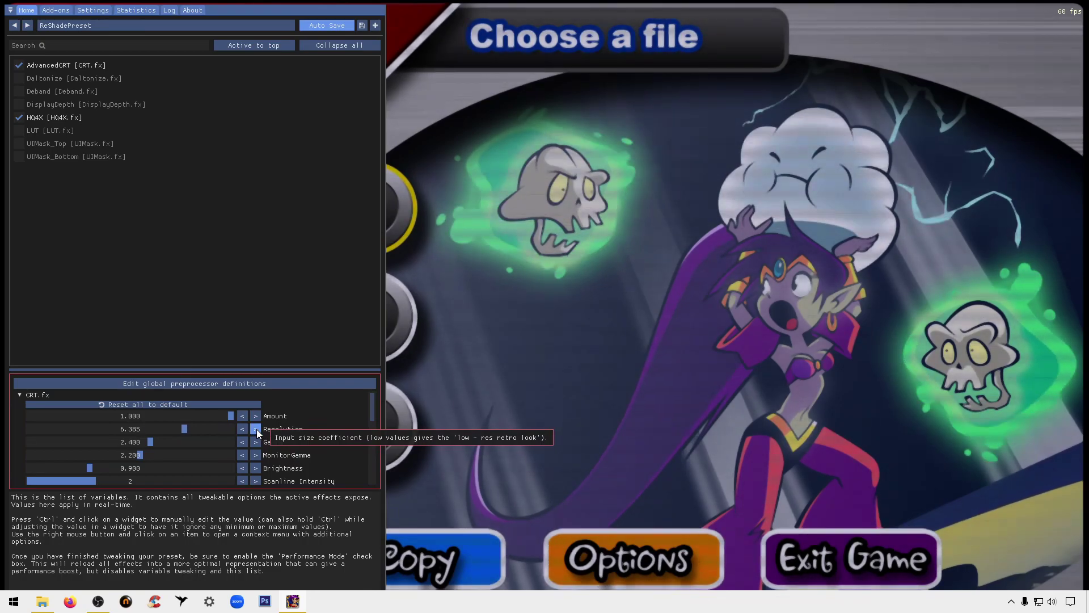
left_click_drag(176, 428, 202, 428)
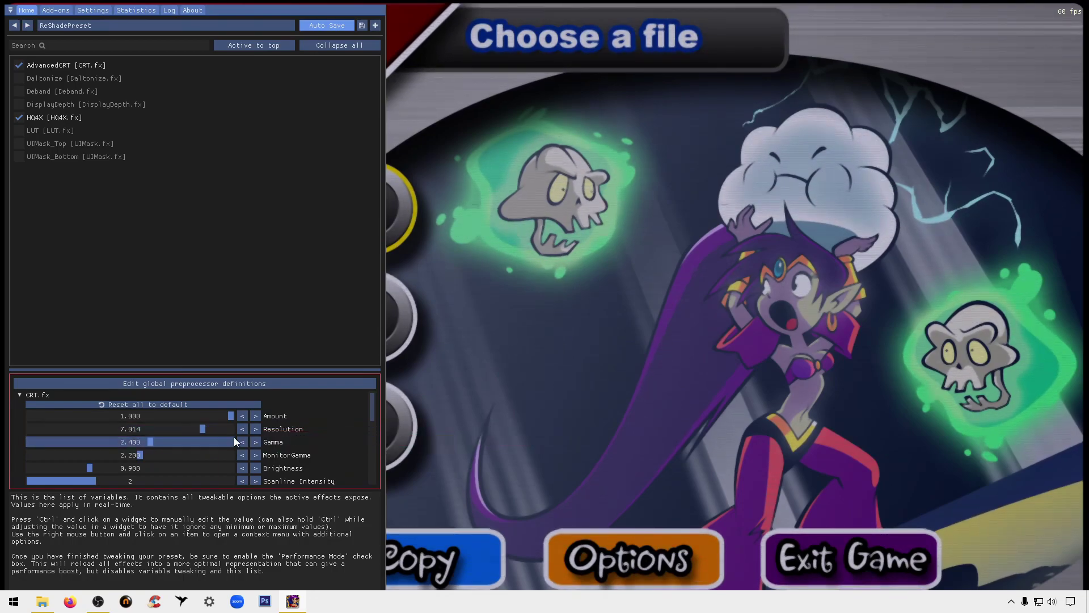
Step: Turn off HQ4X and AdvancedCRT, close the ReShade overlay and load save File A
left_click(19, 117)
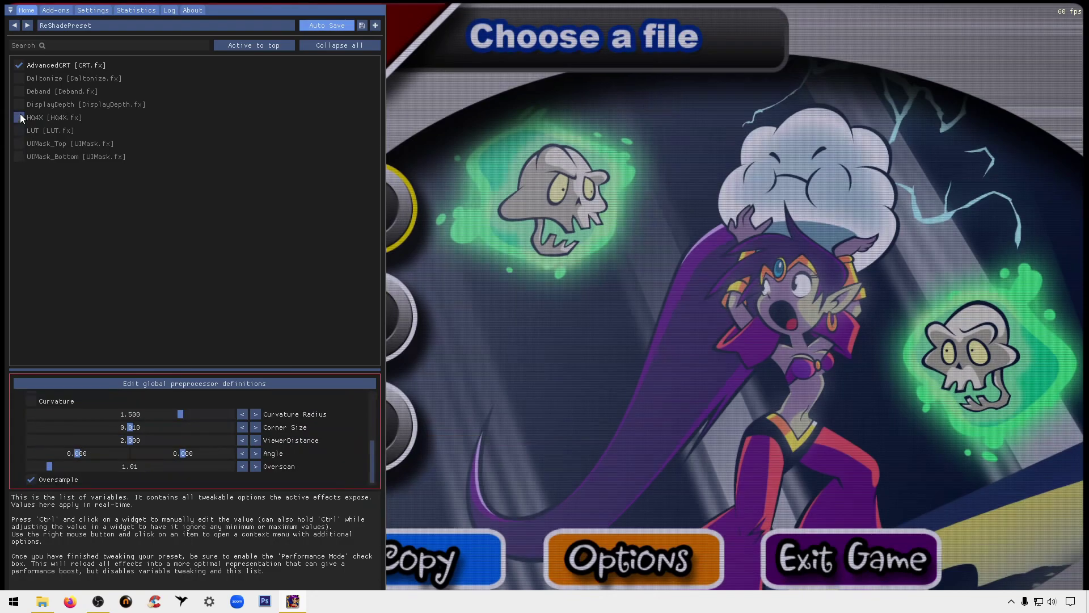
left_click(20, 65)
key("Home")
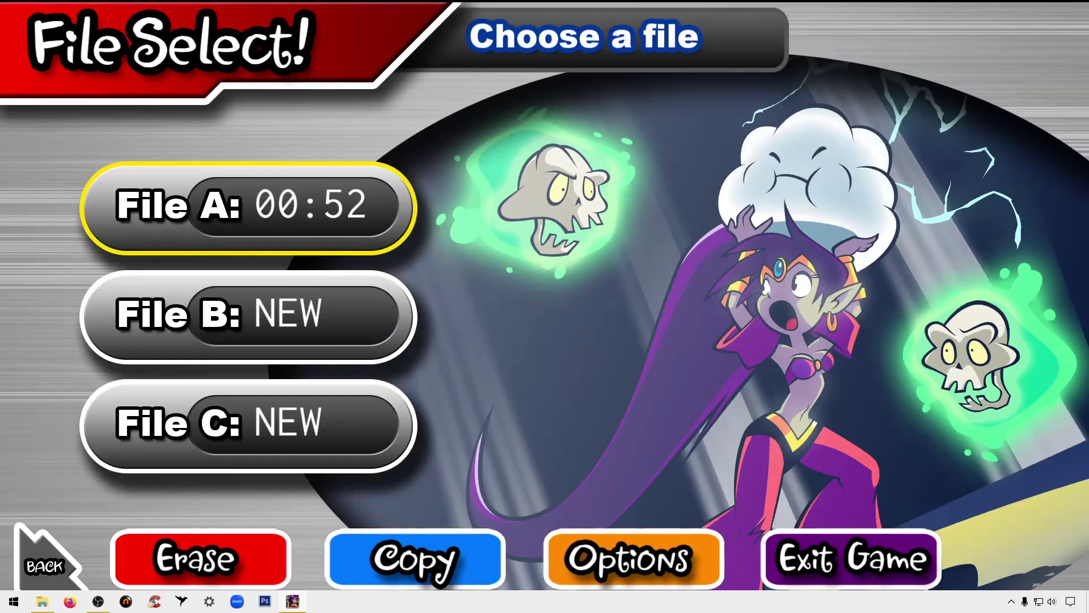
key("Return")
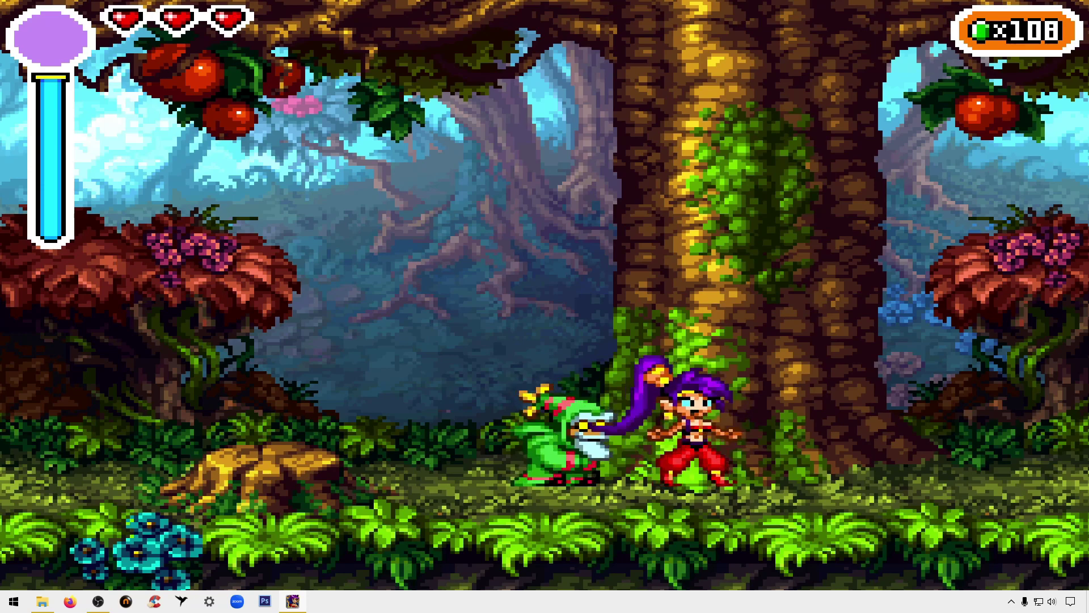
Step: Reopen the ReShade overlay during gameplay and enable AdvancedCRT and HQ4X again
key("Home")
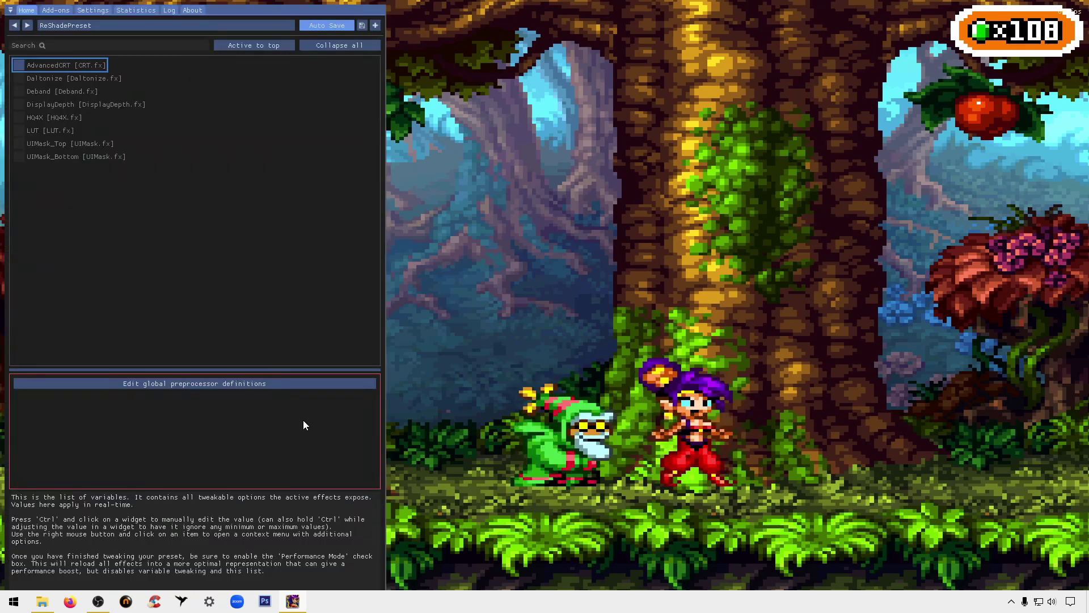
left_click(20, 67)
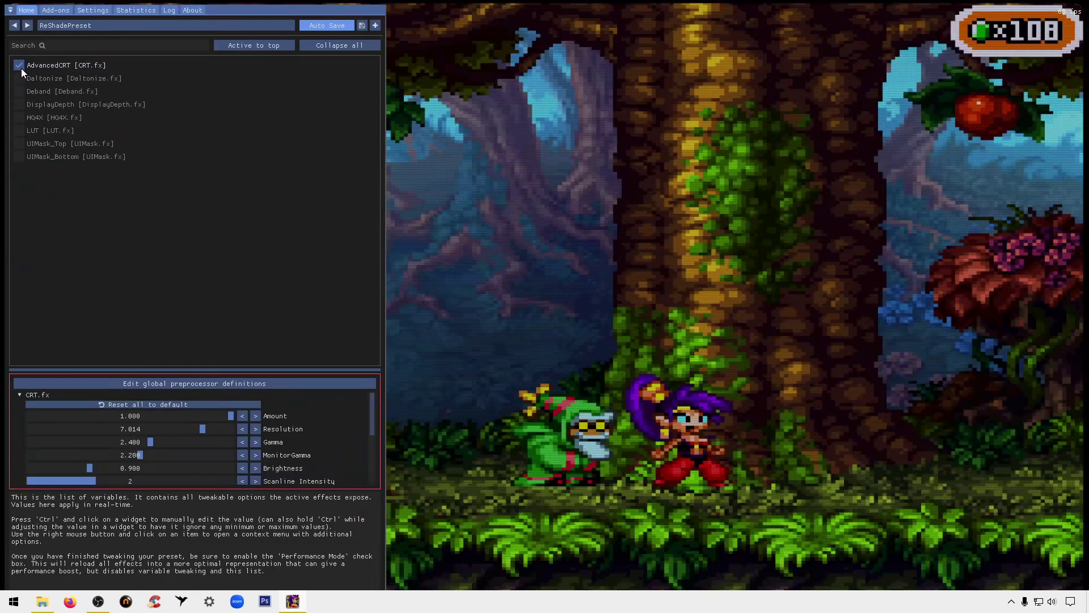
left_click(19, 118)
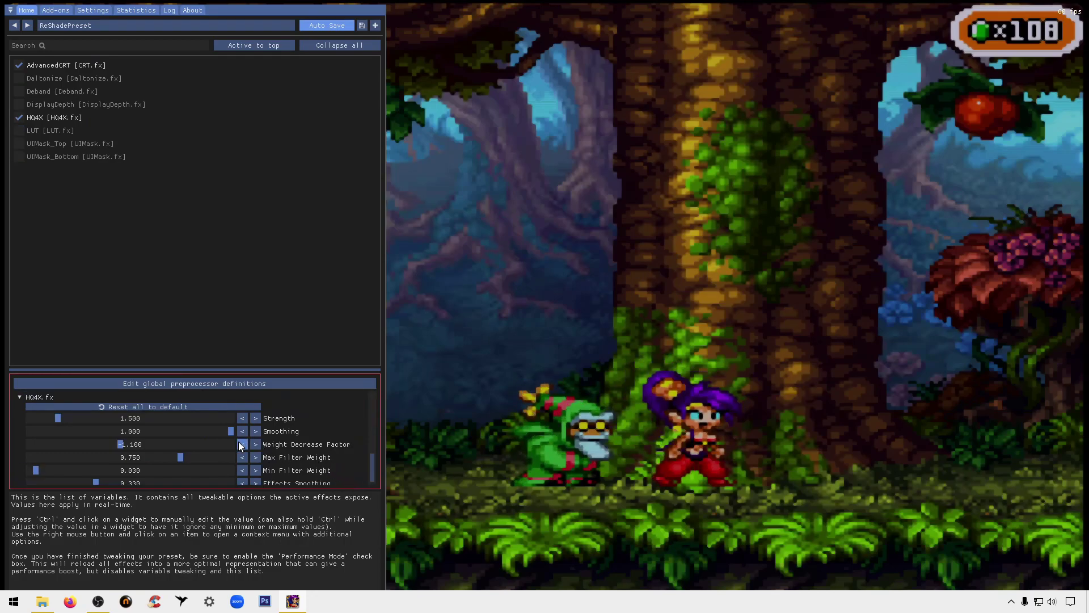
Step: Turn off Scanline Bloom Effect and Oversample in the CRT.fx variables, then bring the HQ4X.fx variables into view
scroll(239, 441, "up", 6)
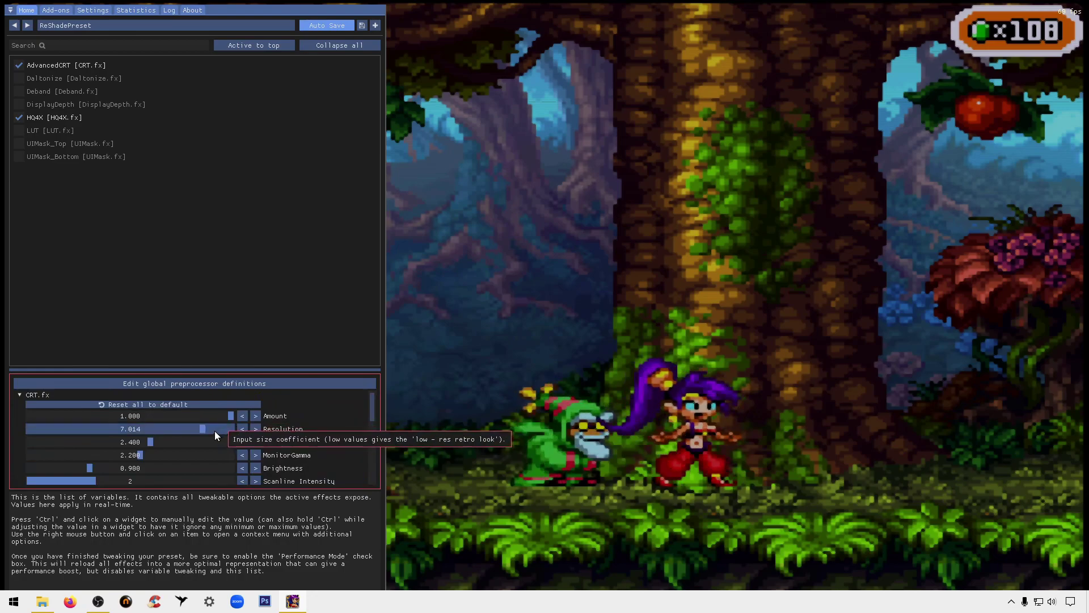
scroll(263, 438, "down", 3)
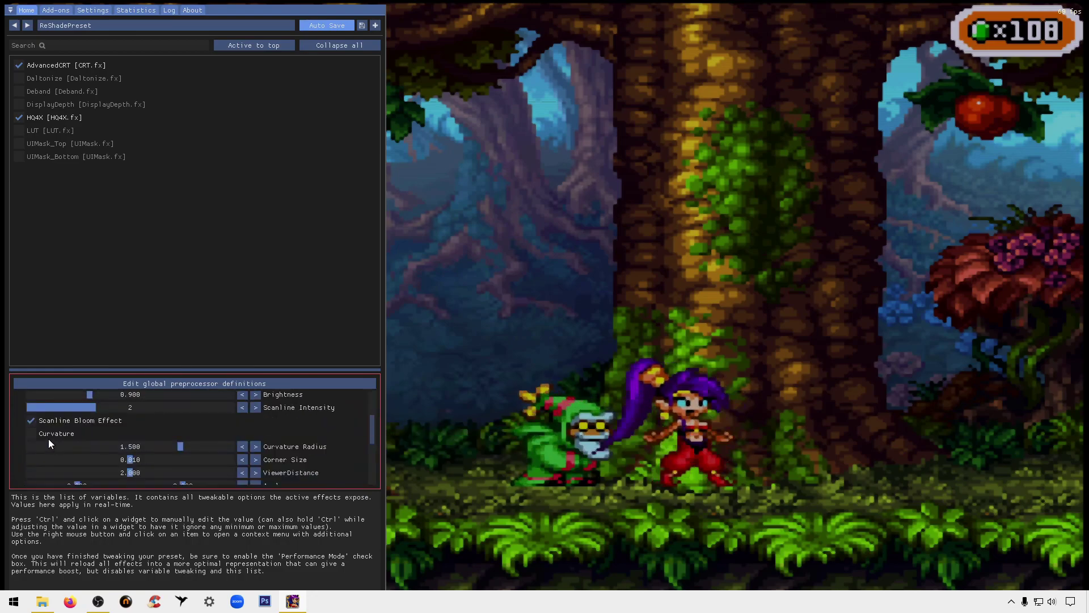
left_click(32, 420)
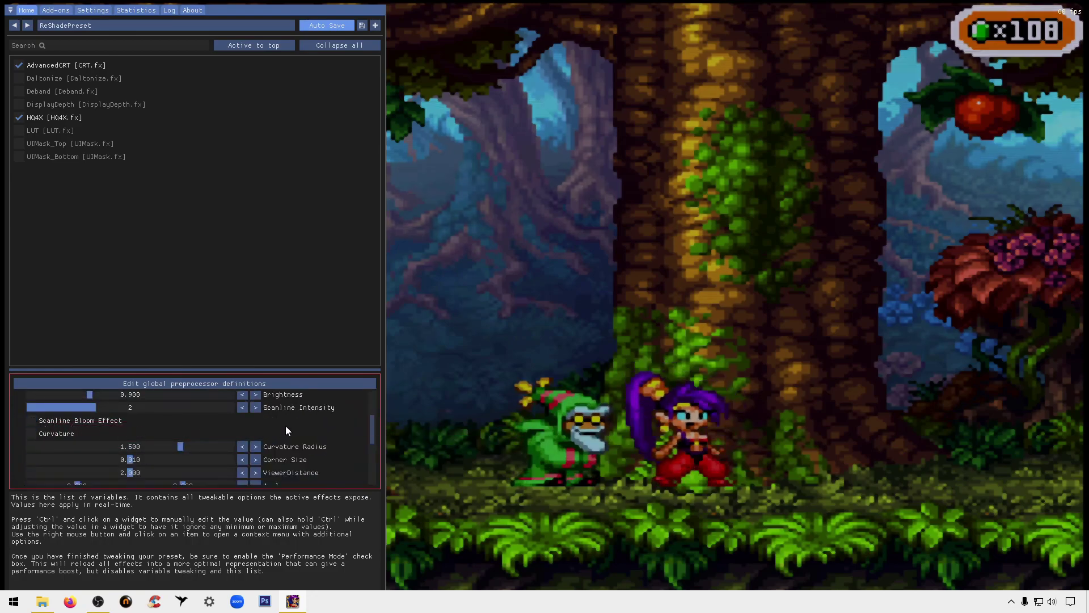
left_click_drag(372, 429, 370, 448)
left_click(31, 446)
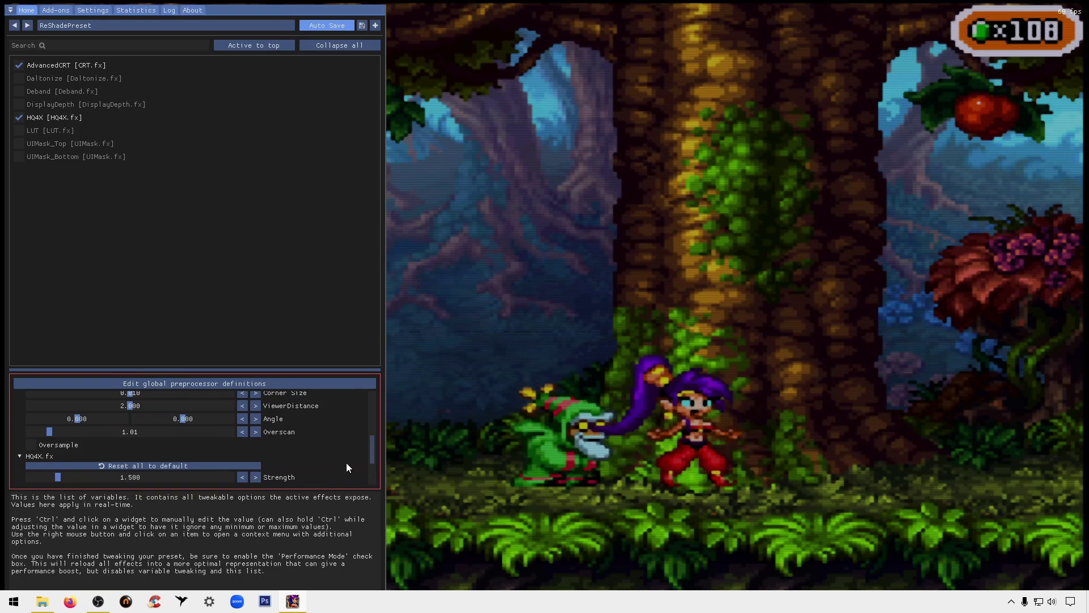
left_click_drag(374, 444, 372, 470)
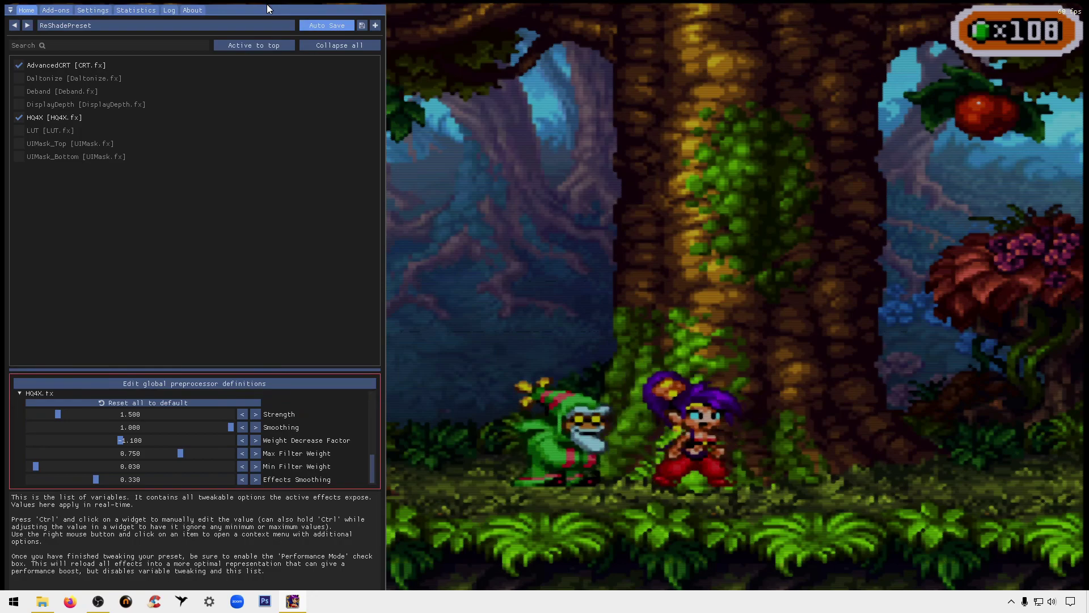
Step: Close the ReShade overlay and move Shantae around the forest to check the effects during gameplay
key("Home")
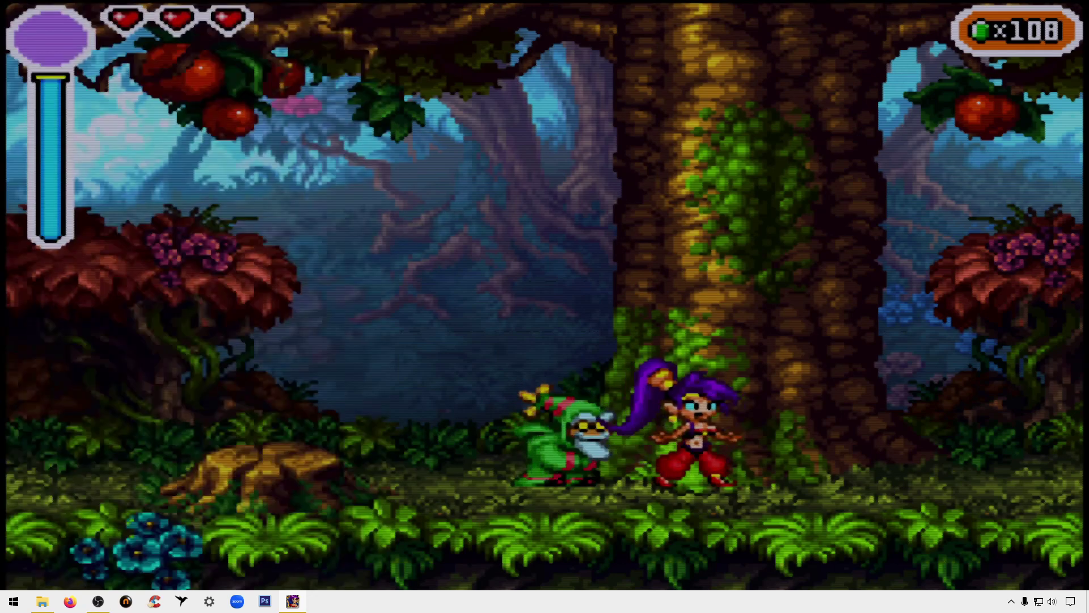
key("x")
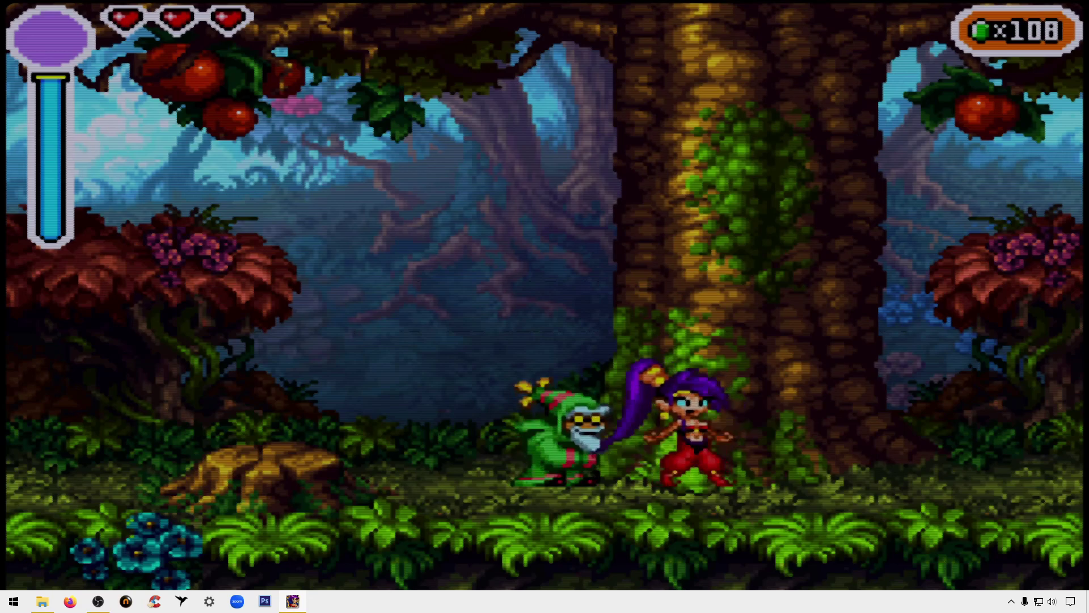
key("Left")
key("z")
key("Right")
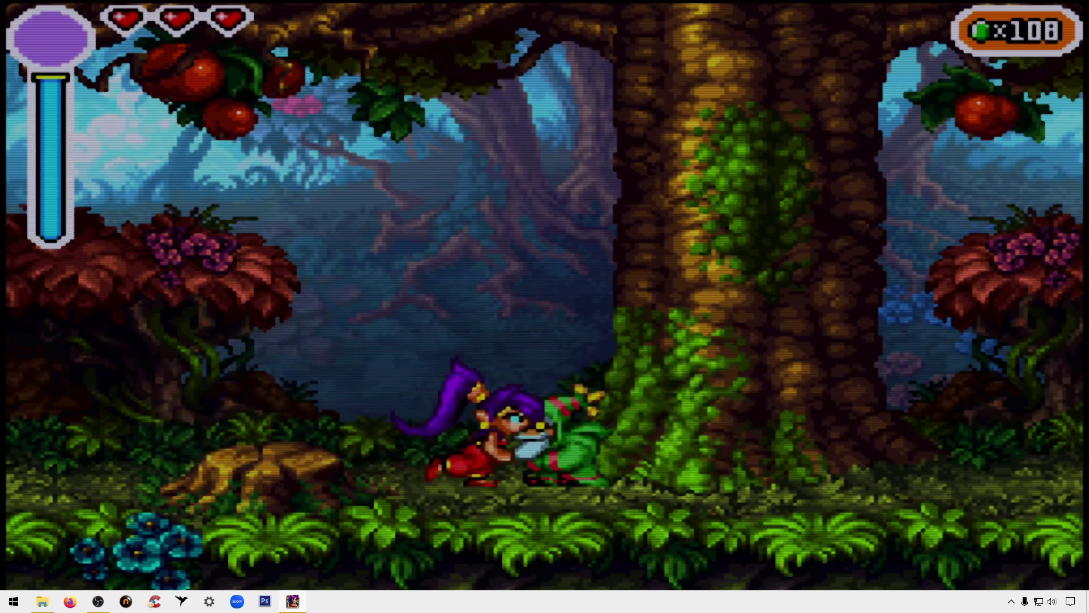
key("Left")
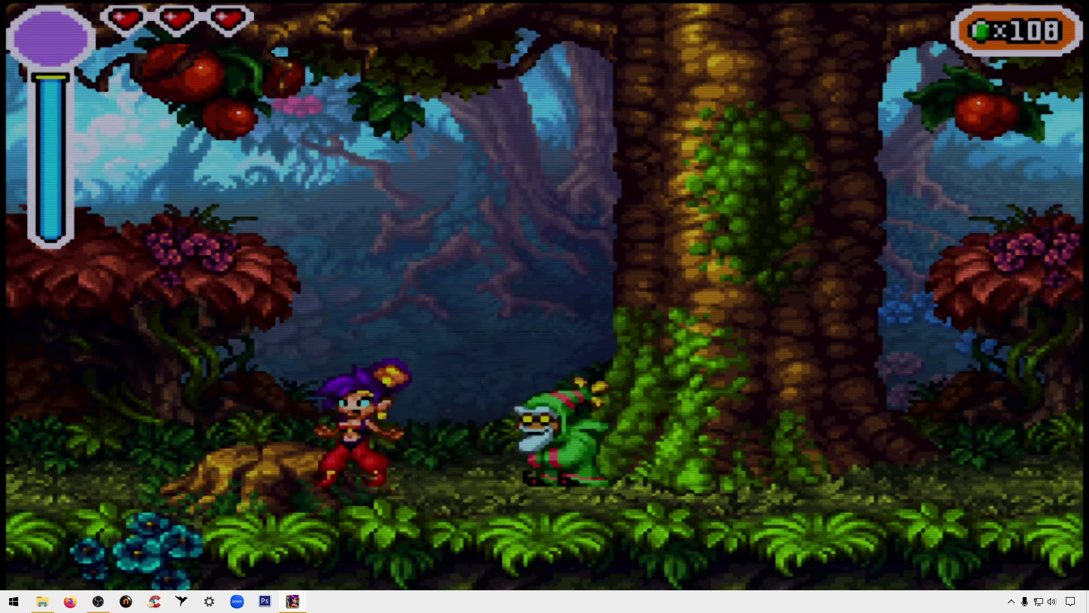